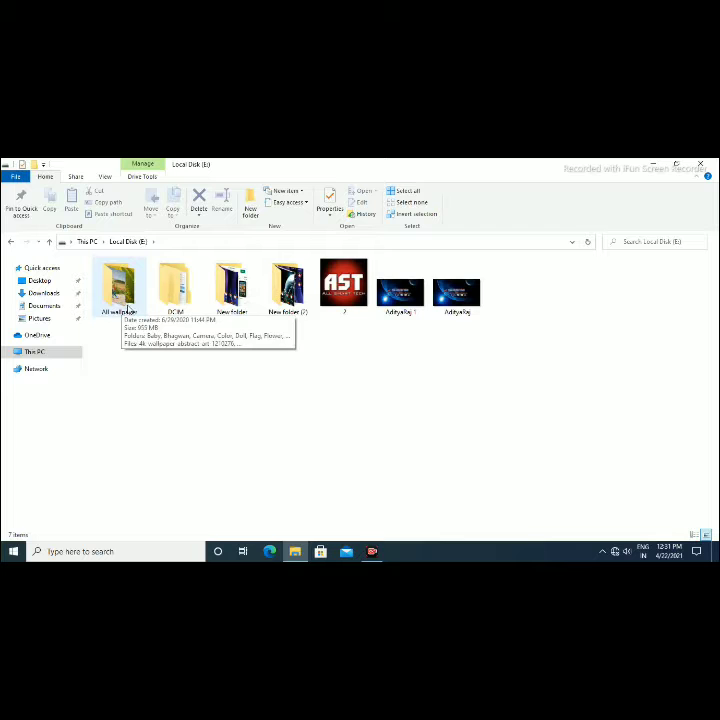
- Look through the contents of the All wallpaper folder and return to Local Disk (E:)
{"action": "double_click", "coordinate": [120, 290]}
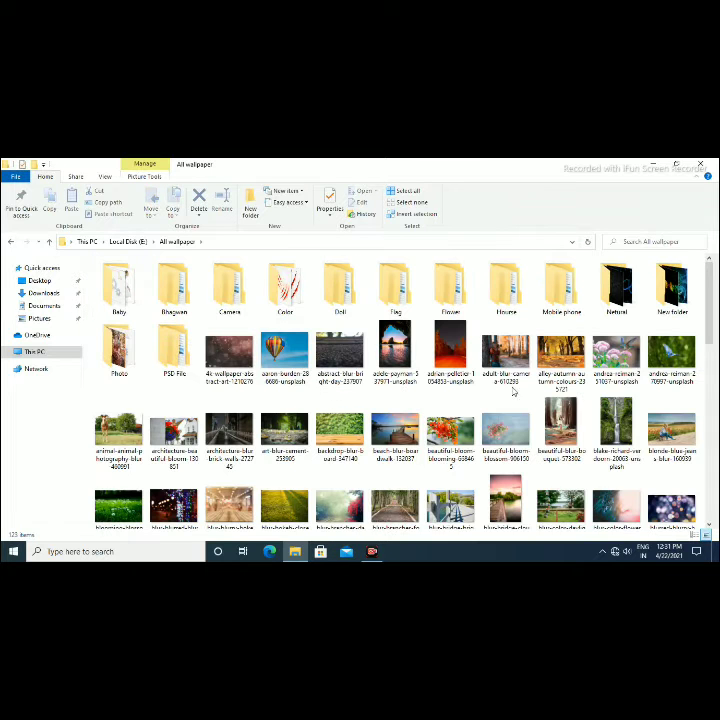
{"action": "scroll", "coordinate": [700, 457], "scroll_direction": "down", "scroll_amount": 15}
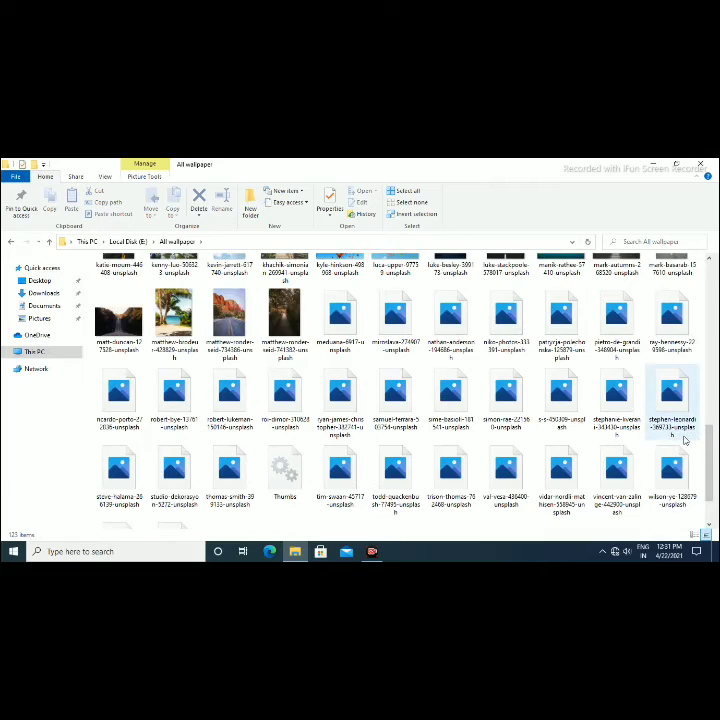
{"action": "scroll", "coordinate": [709, 437], "scroll_direction": "up", "scroll_amount": 8}
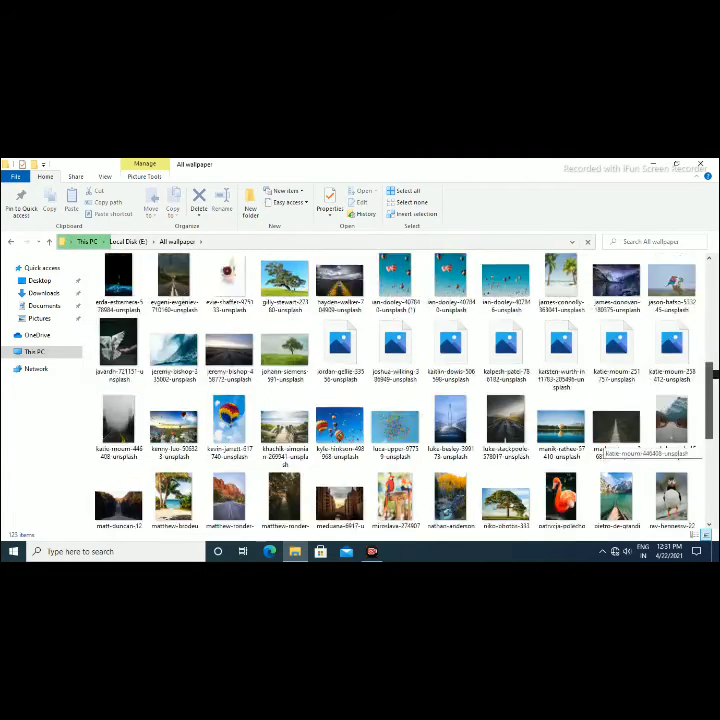
{"action": "scroll", "coordinate": [400, 390], "scroll_direction": "up", "scroll_amount": 3}
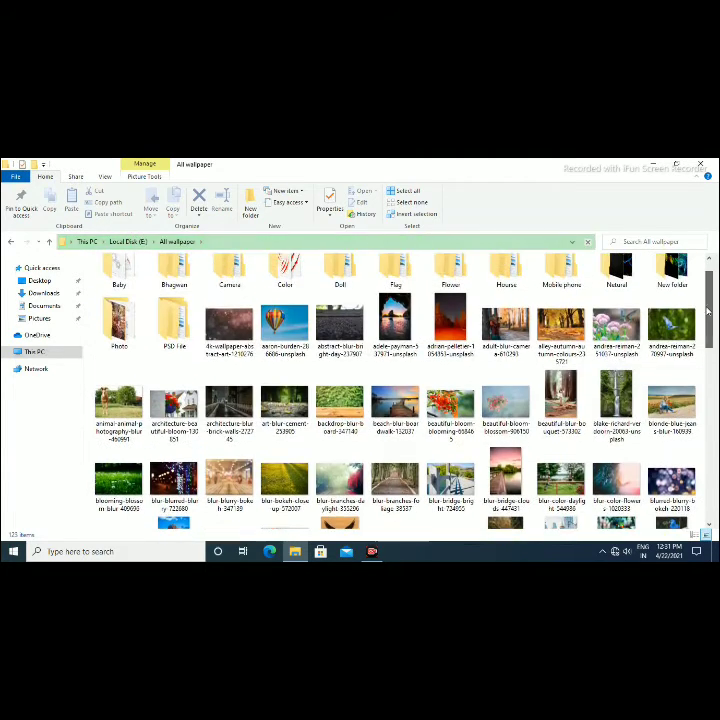
{"action": "left_click", "coordinate": [11, 242]}
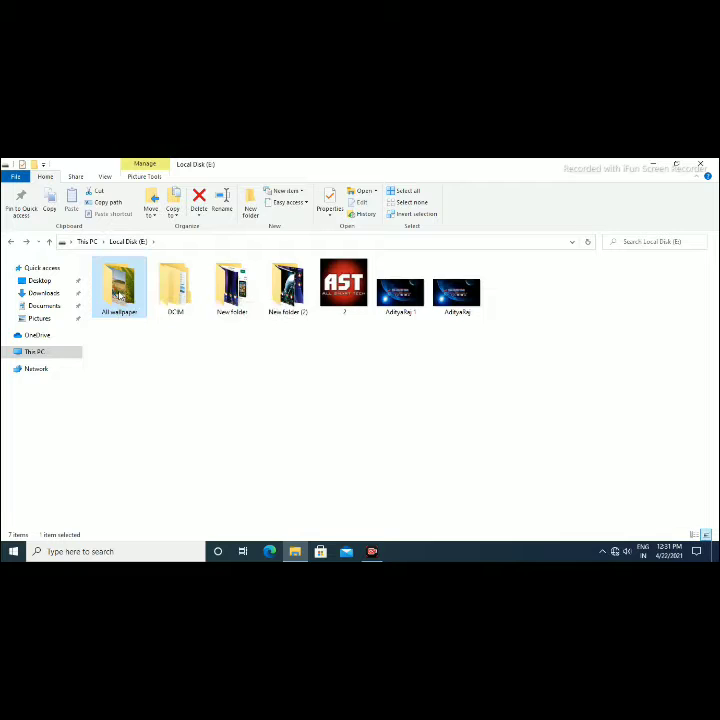
- Set the All wallpaper folder's attribute to Hidden, applying the change to the folder, its subfolders and files
{"action": "right_click", "coordinate": [119, 295]}
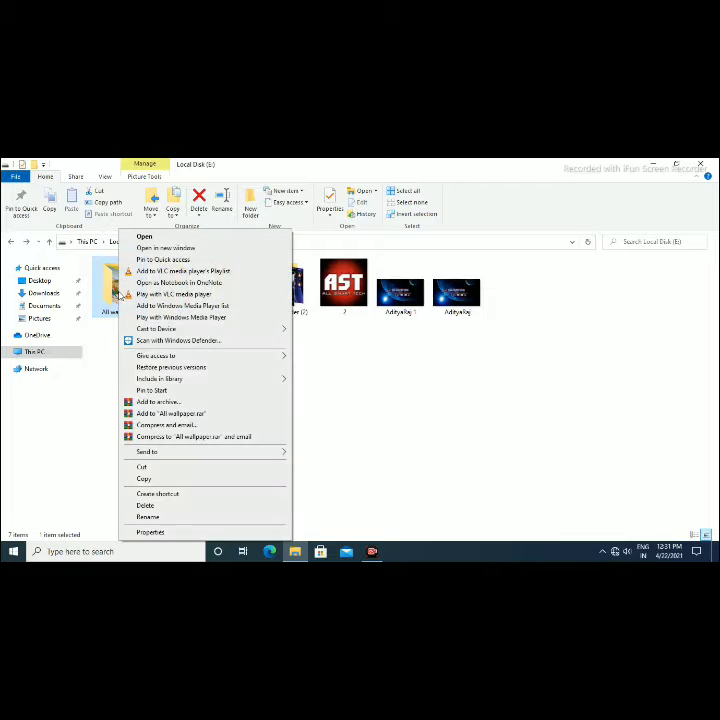
{"action": "left_click", "coordinate": [160, 532]}
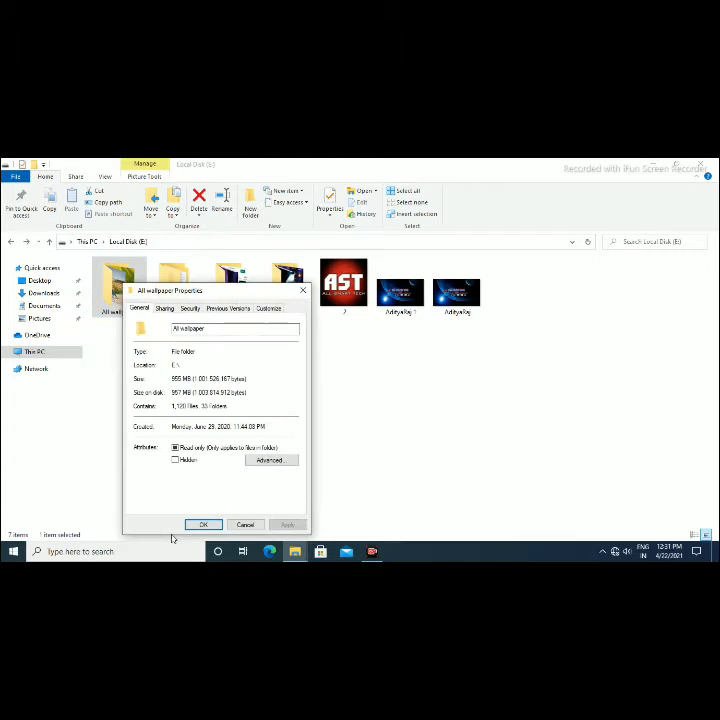
{"action": "left_click", "coordinate": [176, 461]}
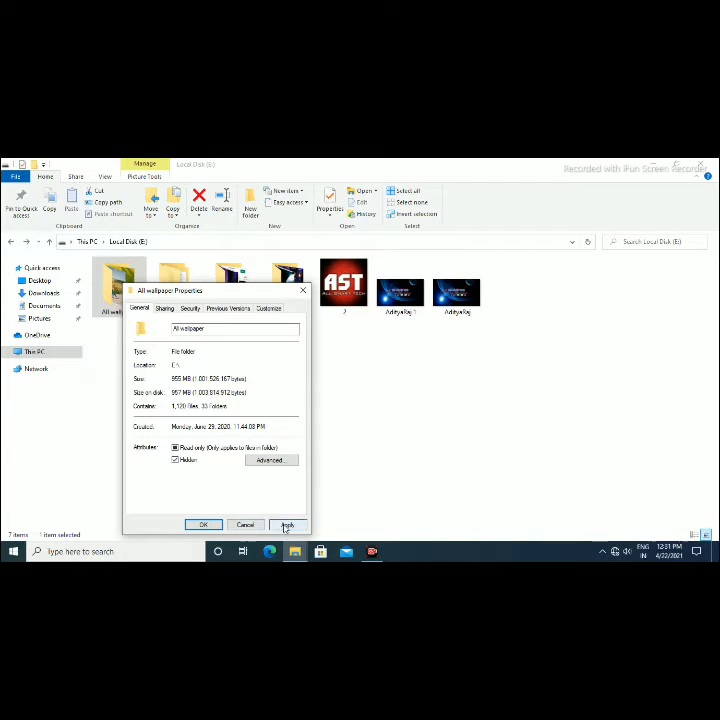
{"action": "left_click", "coordinate": [287, 526]}
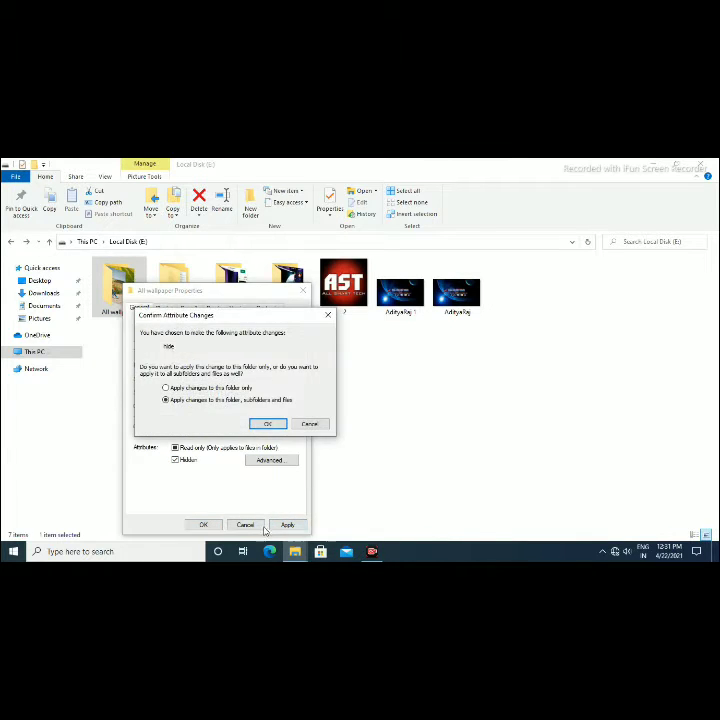
{"action": "left_click", "coordinate": [268, 425]}
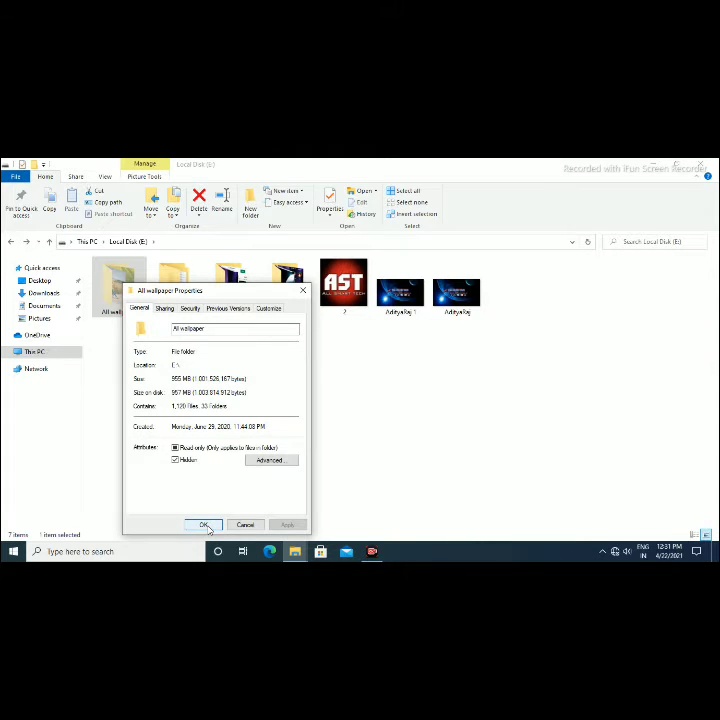
{"action": "left_click", "coordinate": [205, 526]}
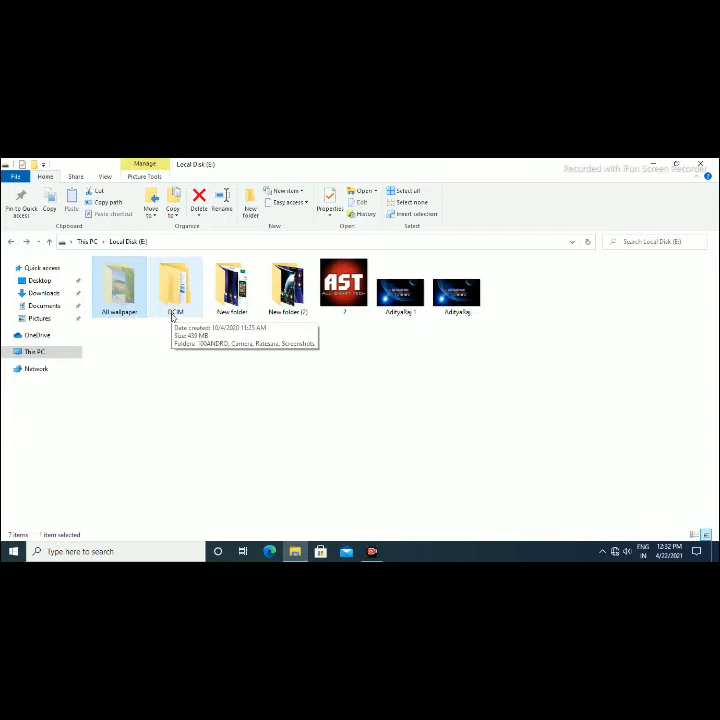
{"action": "left_click", "coordinate": [123, 330]}
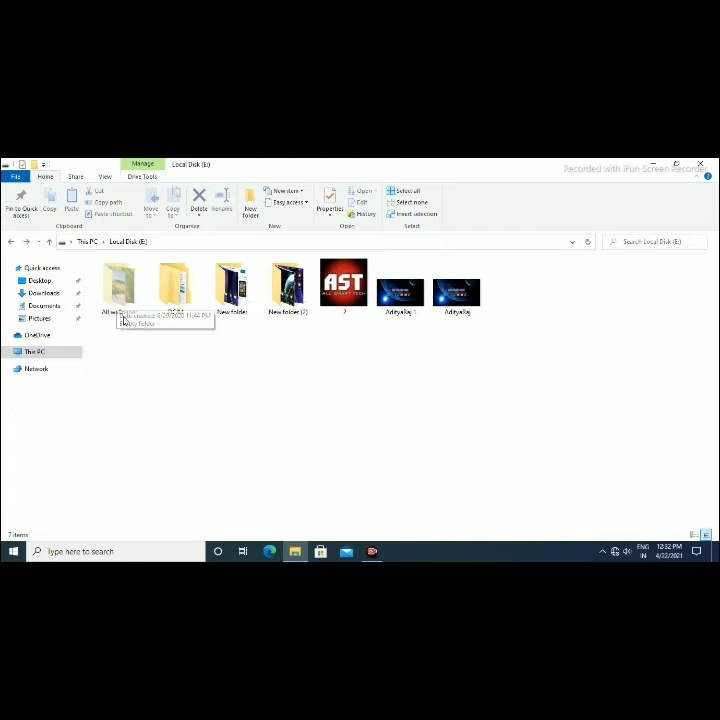
- Refresh Local Disk (E:), go back to This PC and reopen the drive to check the All wallpaper folder
{"action": "right_click", "coordinate": [130, 364]}
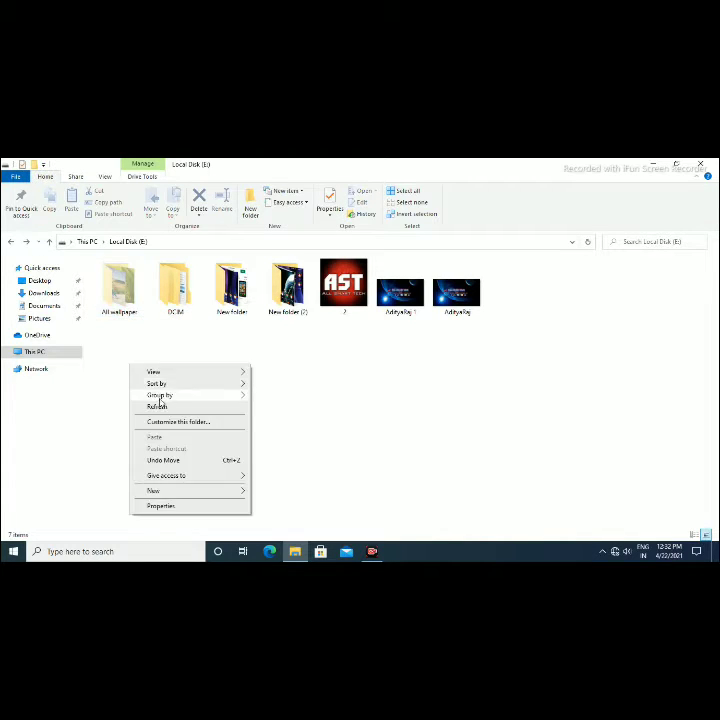
{"action": "left_click", "coordinate": [159, 406]}
{"action": "left_click", "coordinate": [12, 242]}
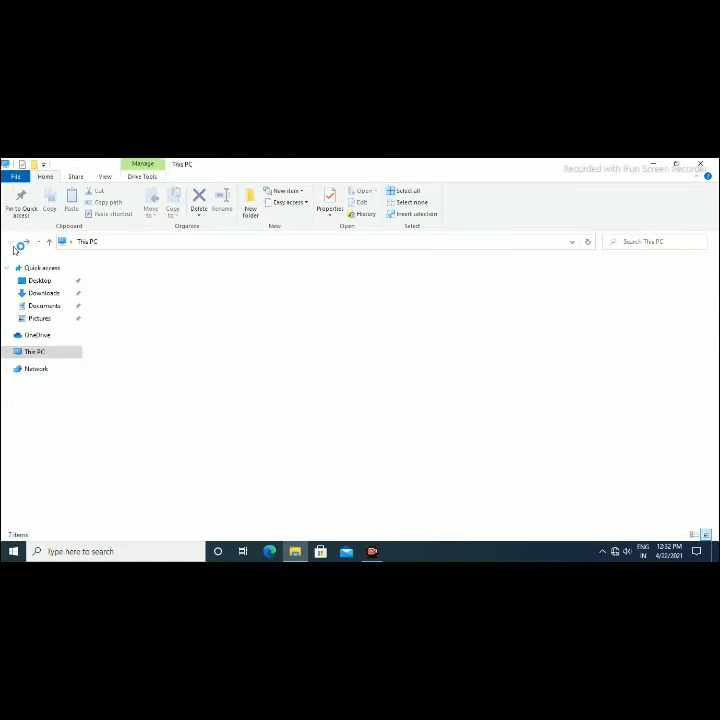
{"action": "double_click", "coordinate": [412, 369]}
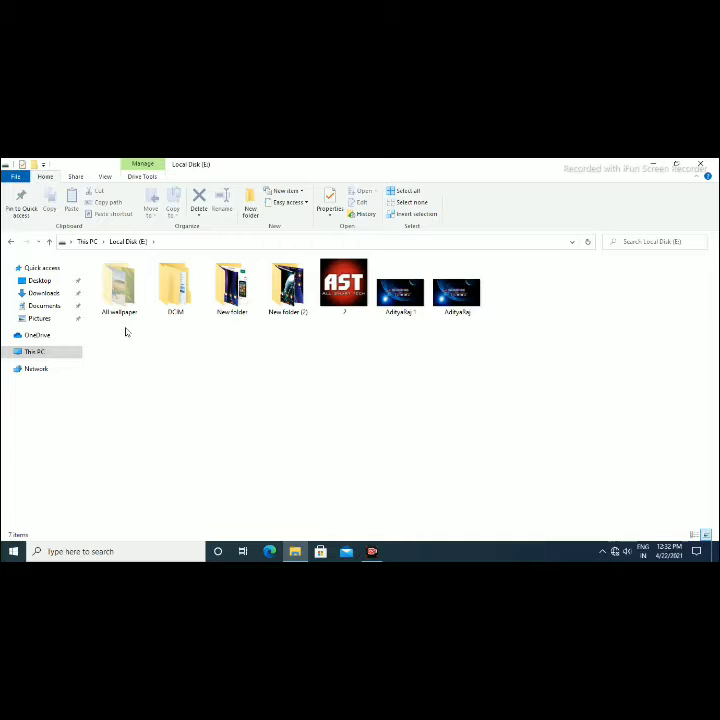
- Examine the items inside the All wallpaper folder, return to the drive and close the File Explorer window
{"action": "double_click", "coordinate": [119, 296]}
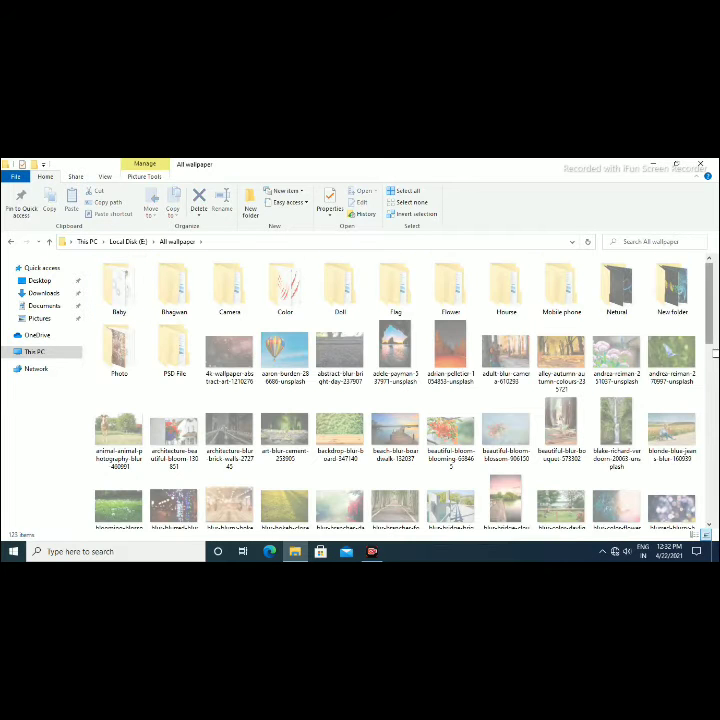
{"action": "scroll", "coordinate": [400, 400], "scroll_direction": "down", "scroll_amount": 5}
{"action": "scroll", "coordinate": [400, 400], "scroll_direction": "up", "scroll_amount": 5}
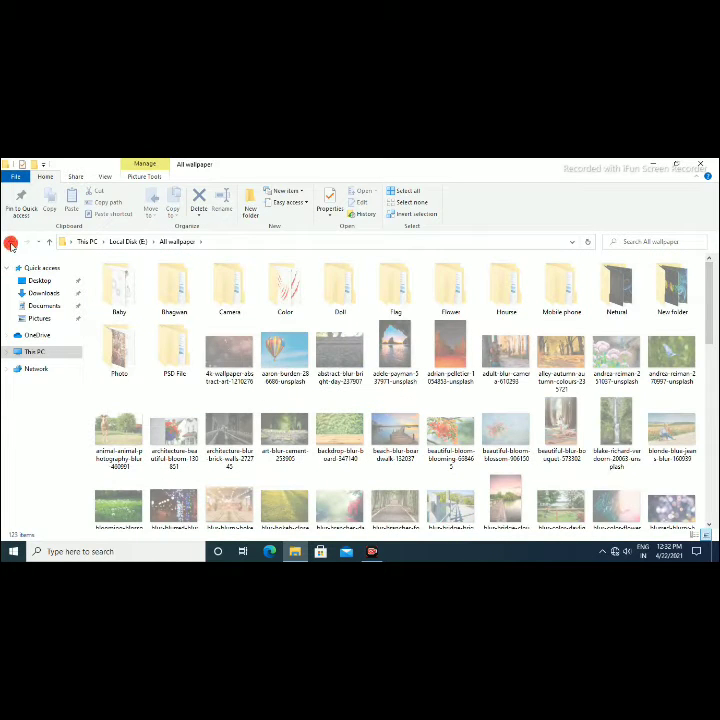
{"action": "left_click", "coordinate": [11, 242]}
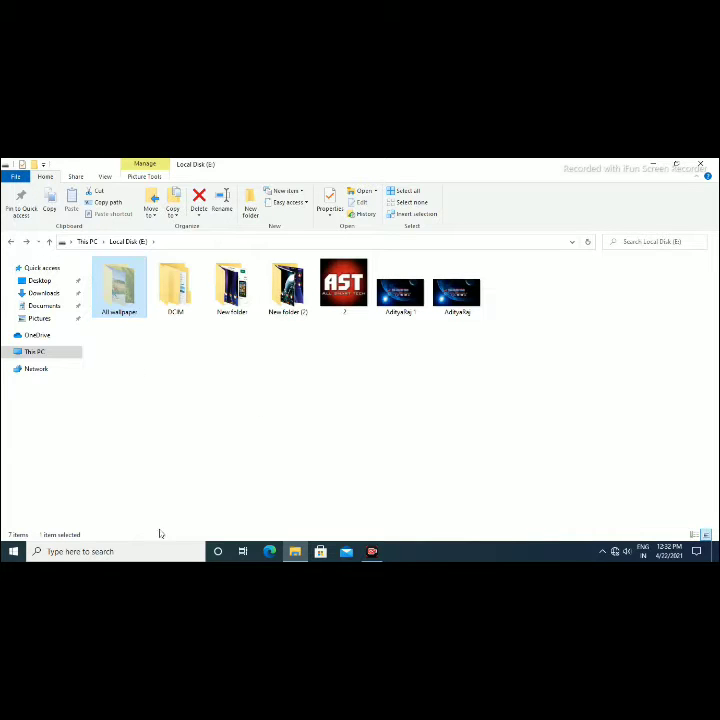
{"action": "left_click", "coordinate": [705, 167]}
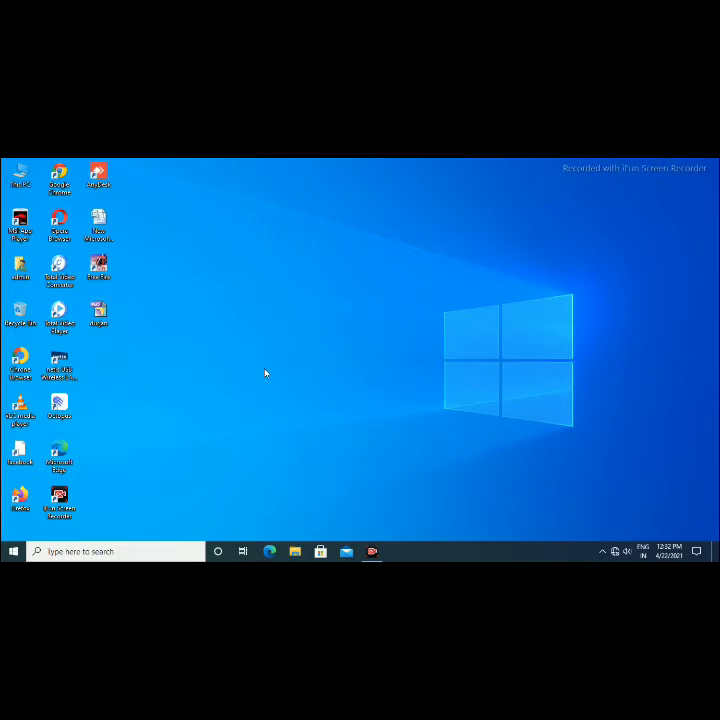
- Search Windows for "control", open the Control Panel and bring up File Explorer Options
{"action": "left_click", "coordinate": [147, 555]}
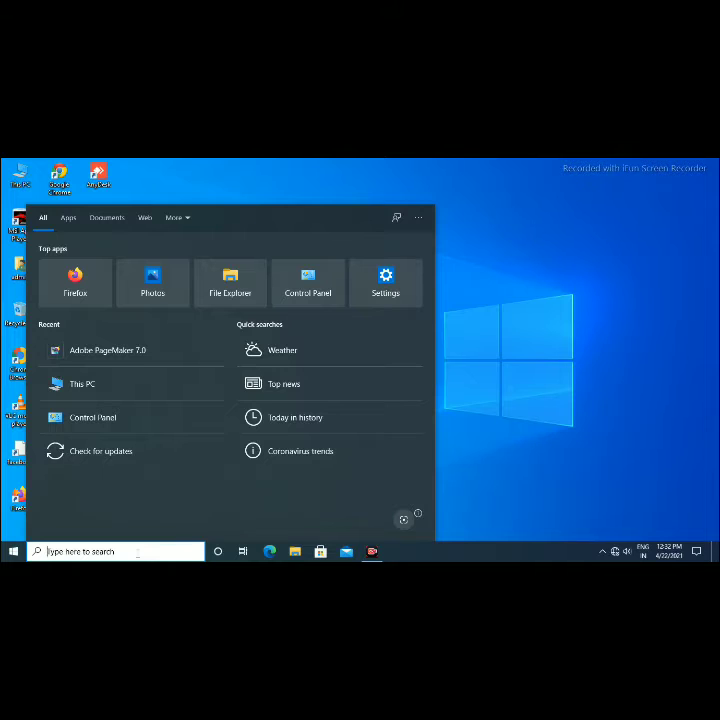
{"action": "type", "text": "cont"}
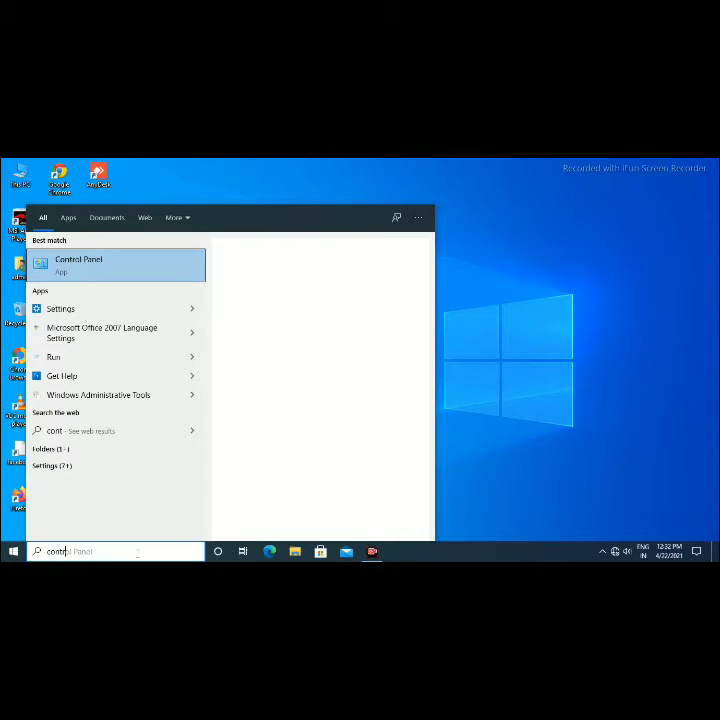
{"action": "type", "text": "rol"}
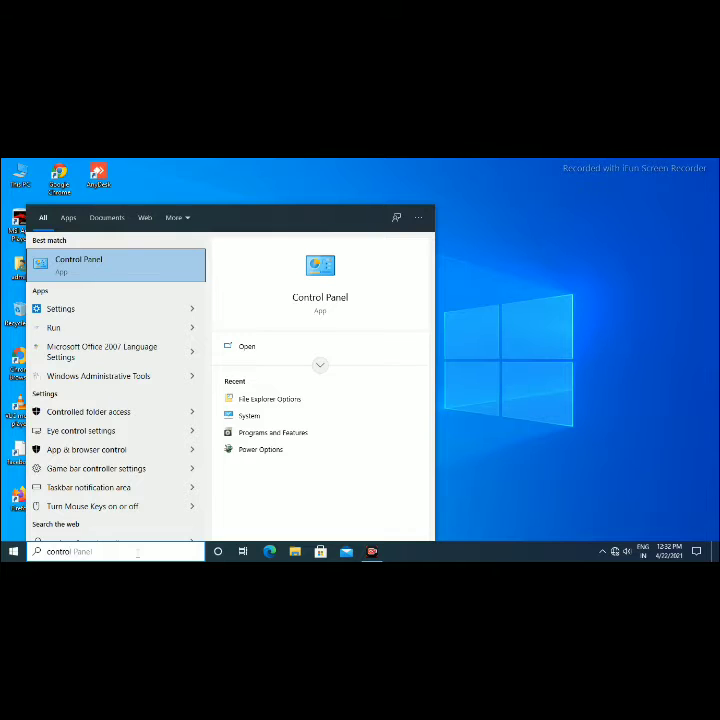
{"action": "key", "text": "Return"}
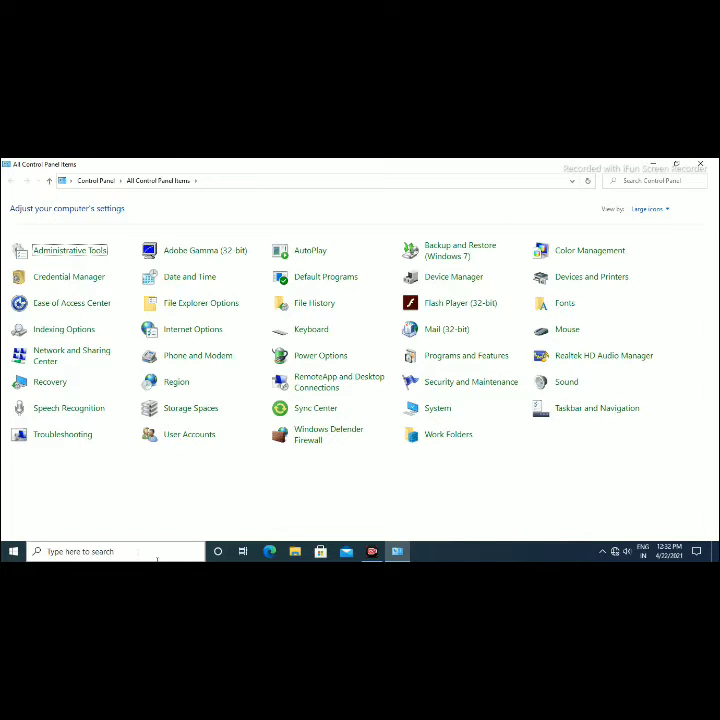
{"action": "left_click", "coordinate": [185, 309]}
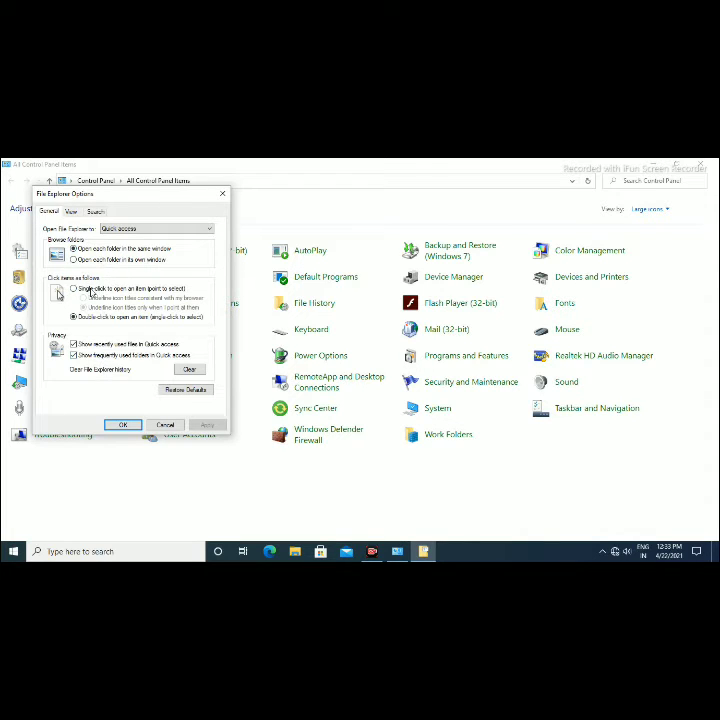
- Apply "Don't show hidden files, folders, or drives" in the advanced view settings and close the Control Panel
{"action": "left_click", "coordinate": [72, 212]}
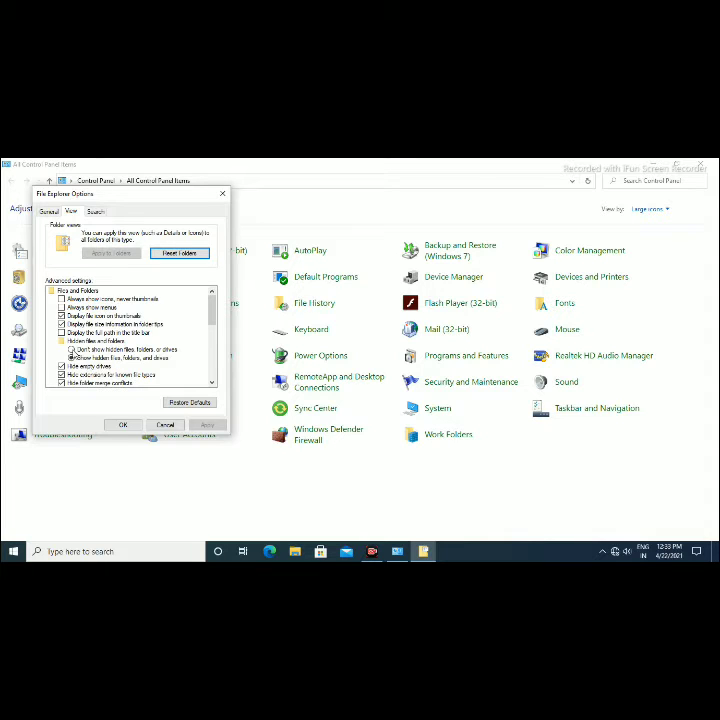
{"action": "left_click", "coordinate": [72, 349]}
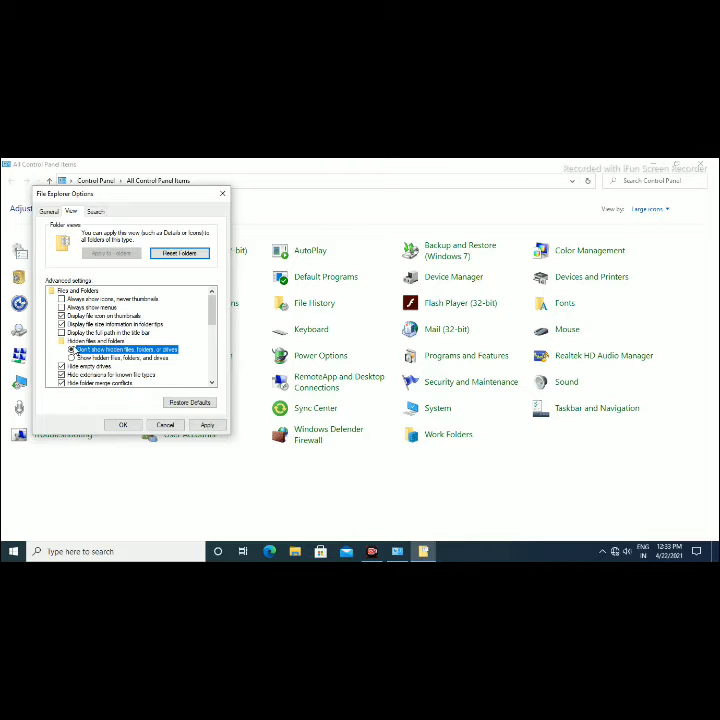
{"action": "left_click", "coordinate": [206, 426]}
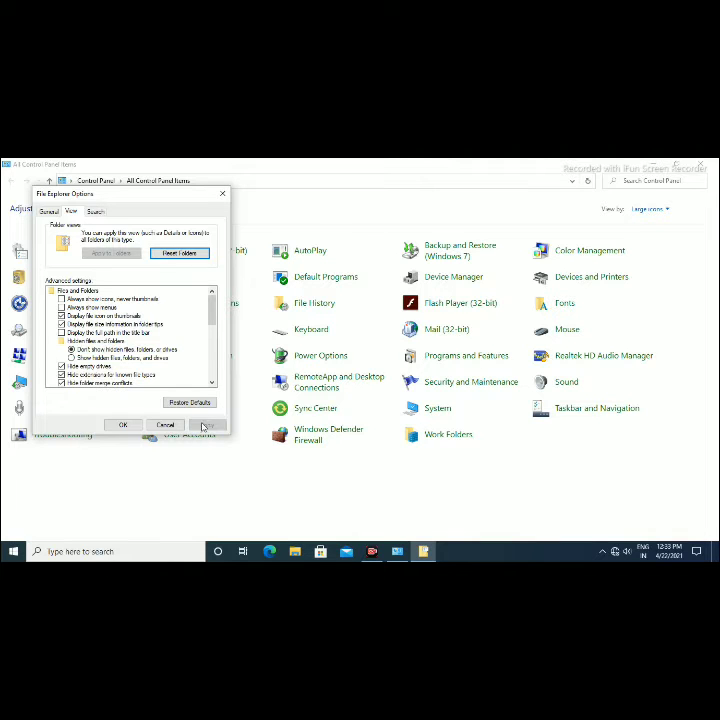
{"action": "left_click", "coordinate": [124, 426]}
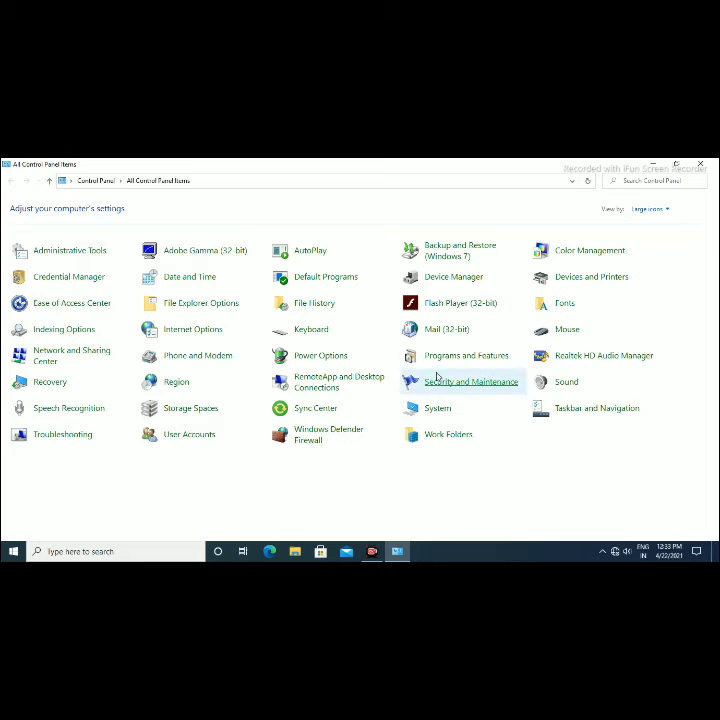
{"action": "left_click", "coordinate": [697, 166]}
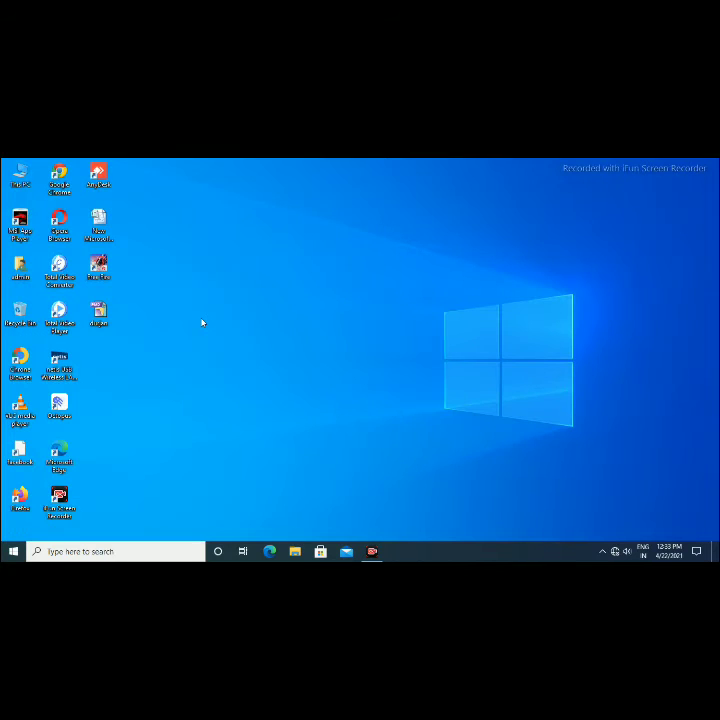
- Open Local Disk (E:) in a new File Explorer window and refresh its contents
{"action": "key", "text": "super+e"}
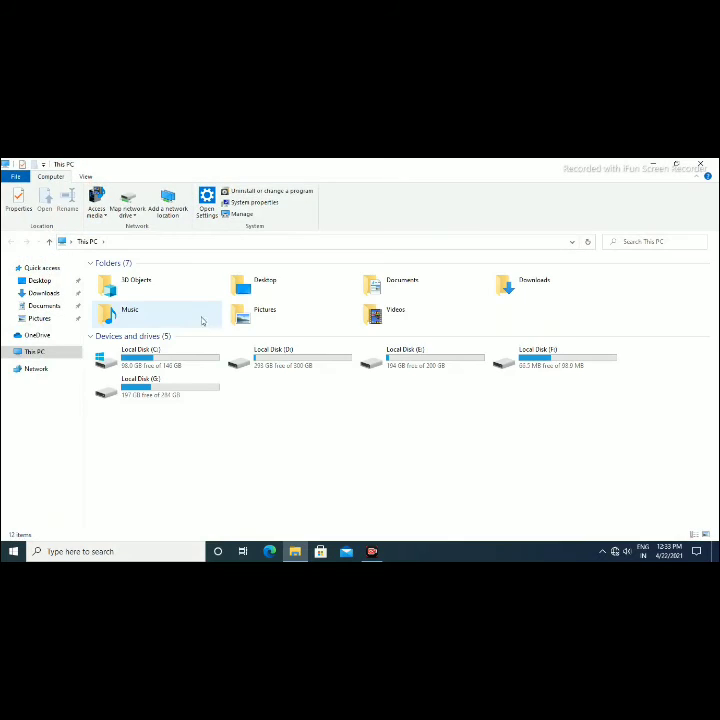
{"action": "left_click", "coordinate": [413, 361]}
{"action": "double_click", "coordinate": [413, 361]}
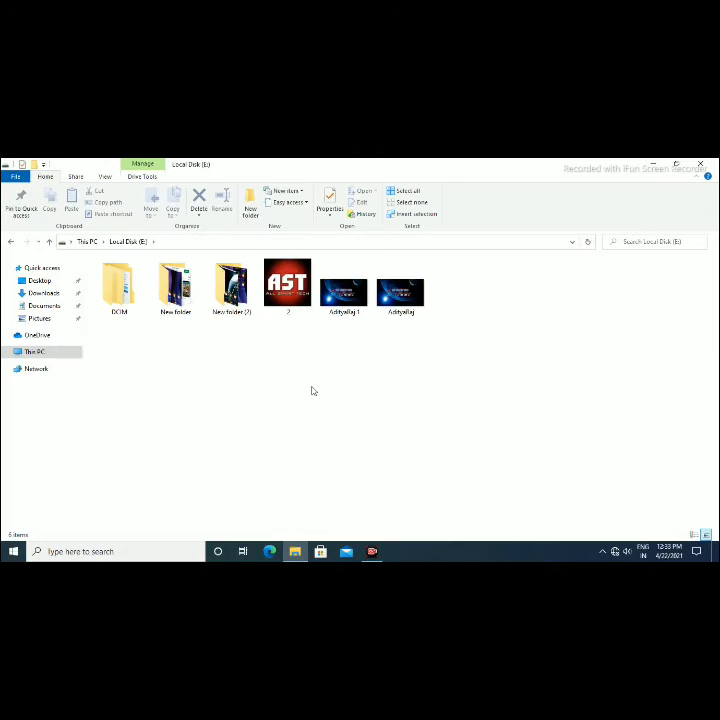
{"action": "right_click", "coordinate": [186, 352]}
{"action": "left_click", "coordinate": [218, 389]}
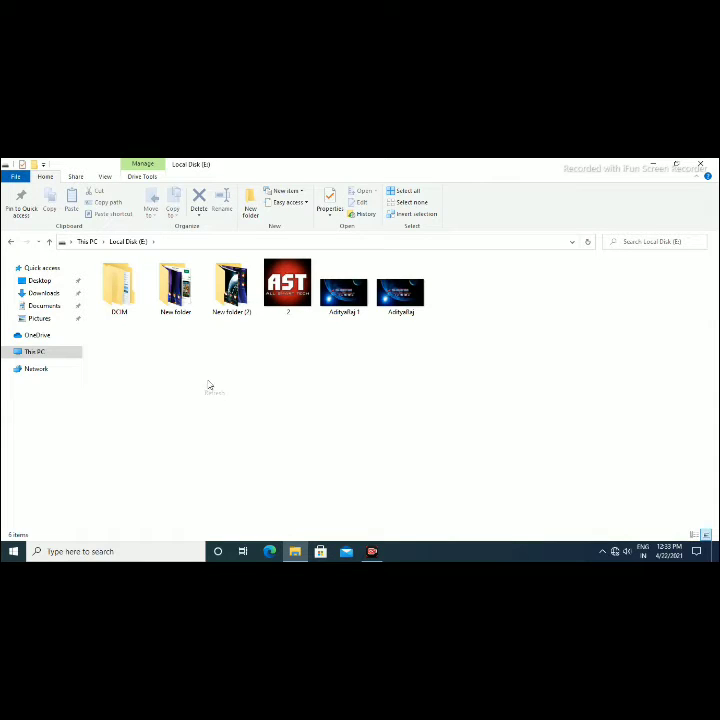
- Leave and reopen Local Disk (E:) to recheck its folders, ending at This PC
{"action": "left_click", "coordinate": [12, 242]}
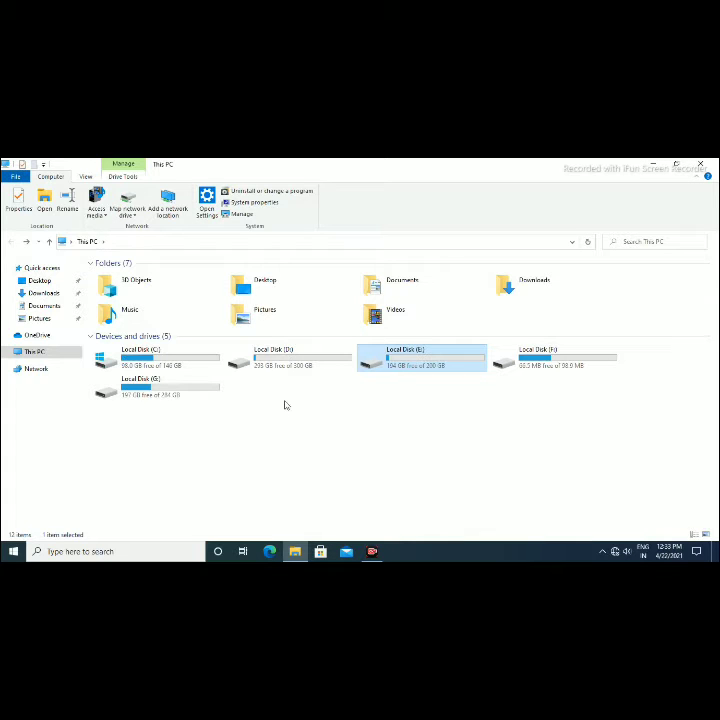
{"action": "double_click", "coordinate": [414, 368]}
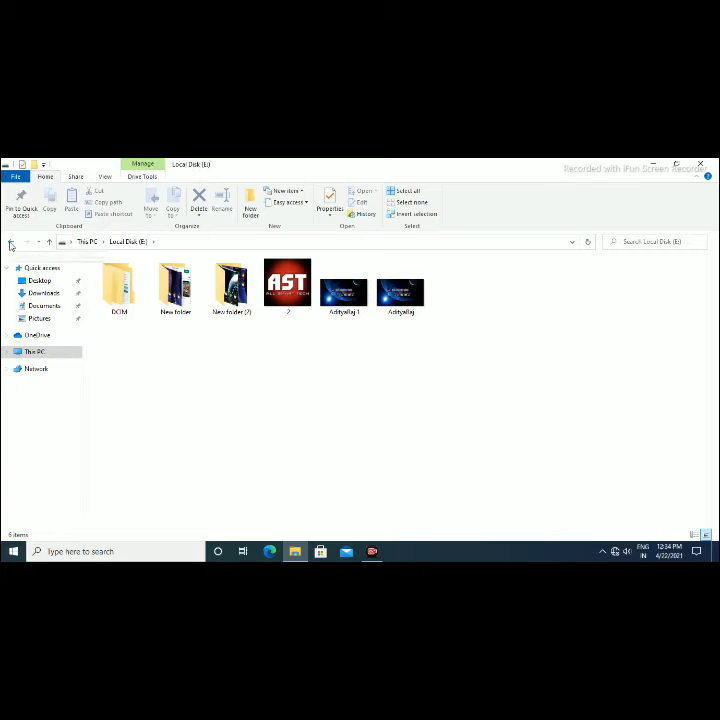
{"action": "left_click", "coordinate": [12, 242]}
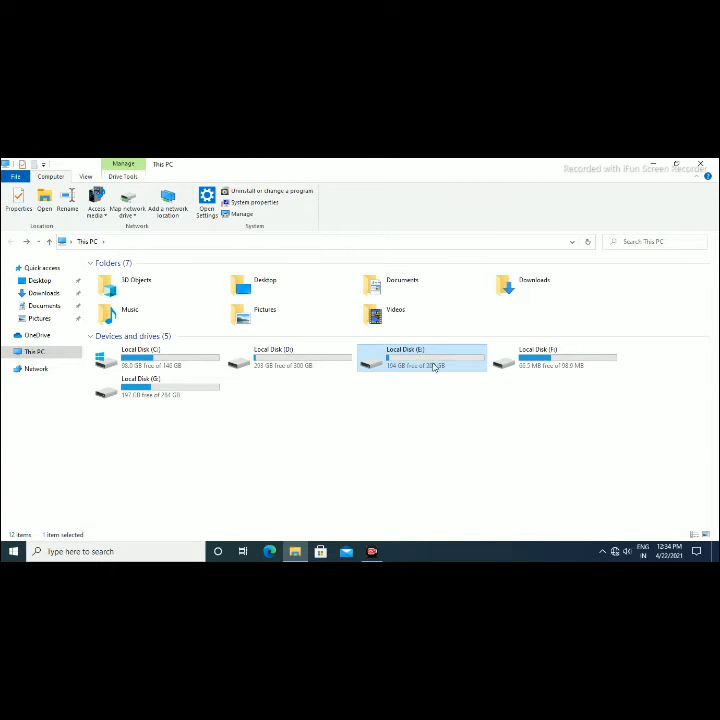
- Close the This PC window and refresh the desktop
{"action": "left_click", "coordinate": [704, 166]}
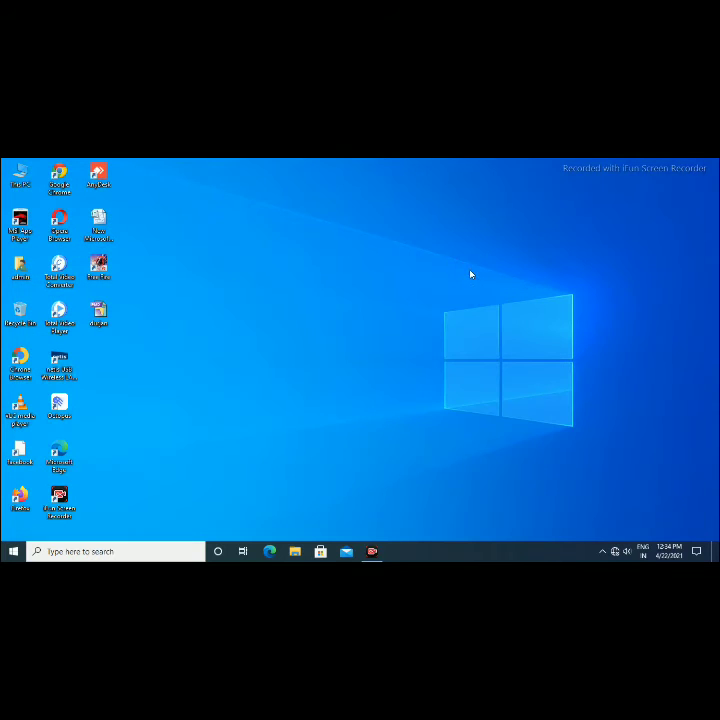
{"action": "right_click", "coordinate": [283, 222]}
{"action": "left_click", "coordinate": [309, 248]}
{"action": "right_click", "coordinate": [309, 249]}
{"action": "left_click", "coordinate": [333, 278]}
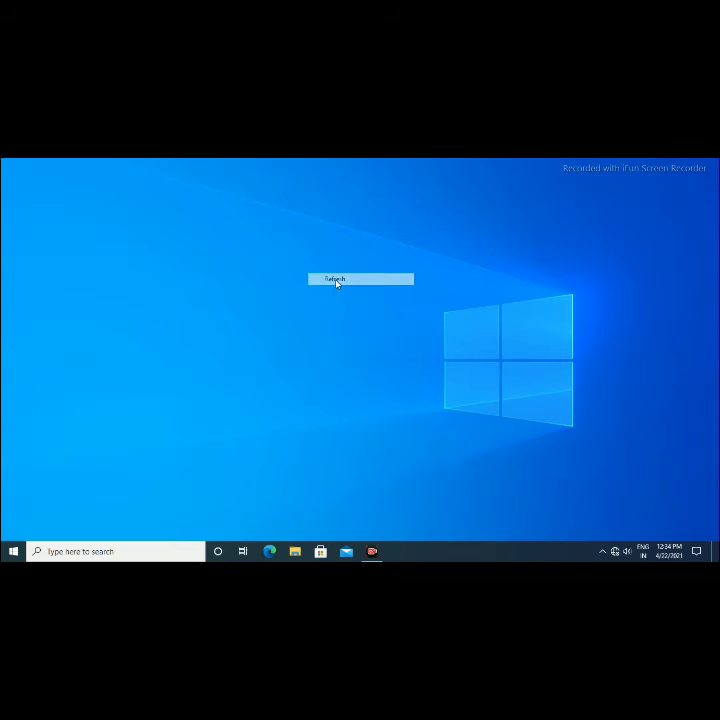
- Search Windows for "co", open the Control Panel and bring up File Explorer Options
{"action": "left_click", "coordinate": [146, 555]}
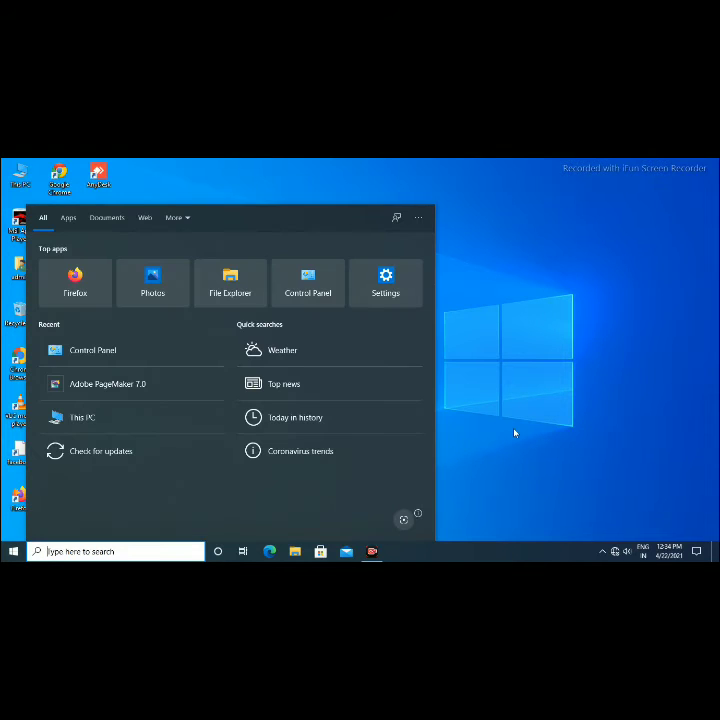
{"action": "type", "text": "co"}
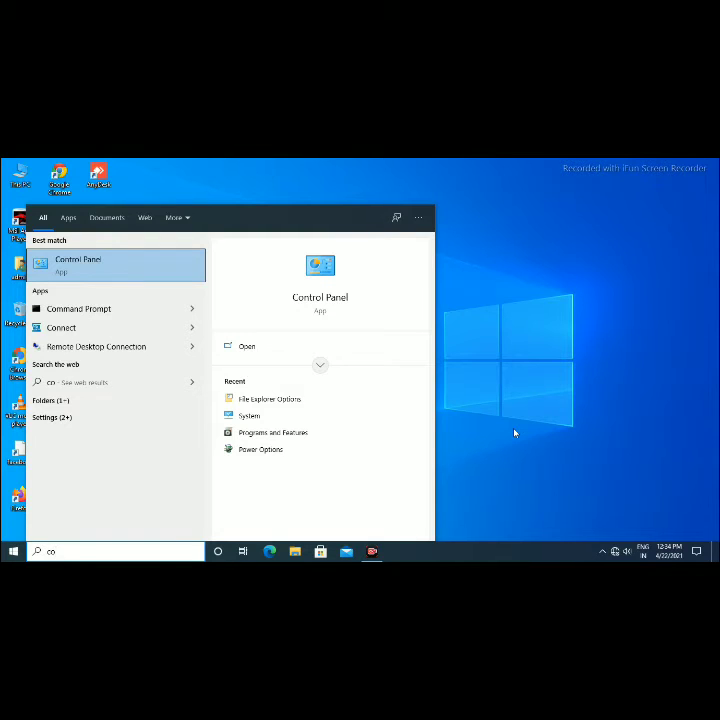
{"action": "left_click", "coordinate": [100, 268]}
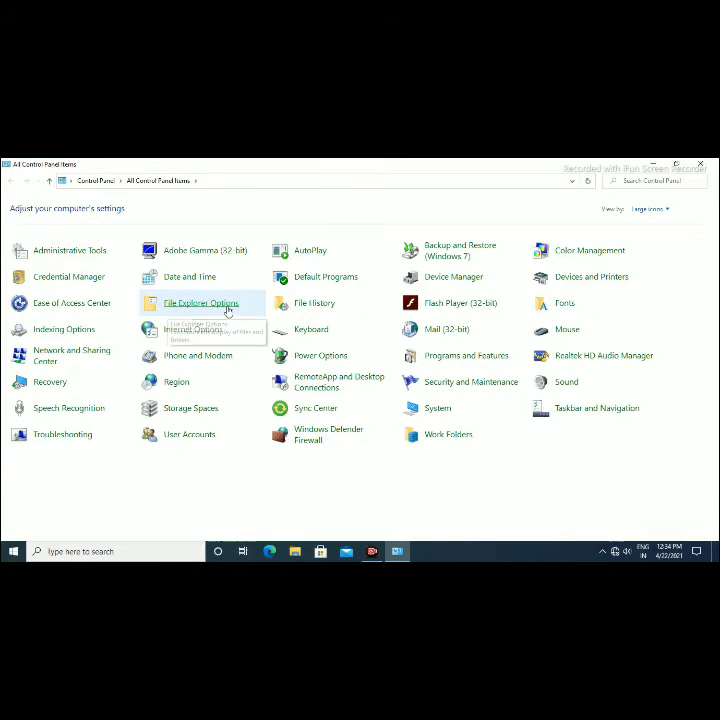
{"action": "left_click", "coordinate": [193, 305]}
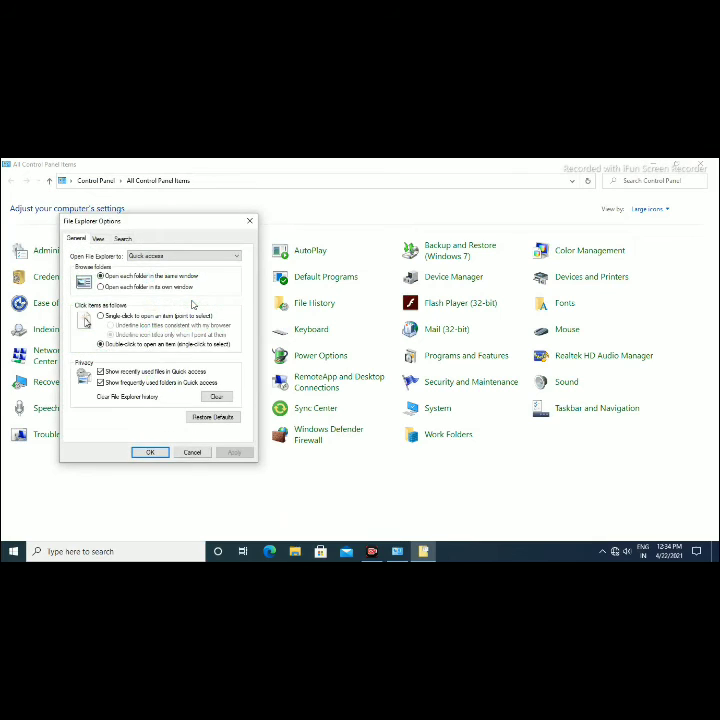
- Apply "Show hidden files, folders, and drives" in the advanced view settings and minimise the Control Panel
{"action": "left_click", "coordinate": [99, 239]}
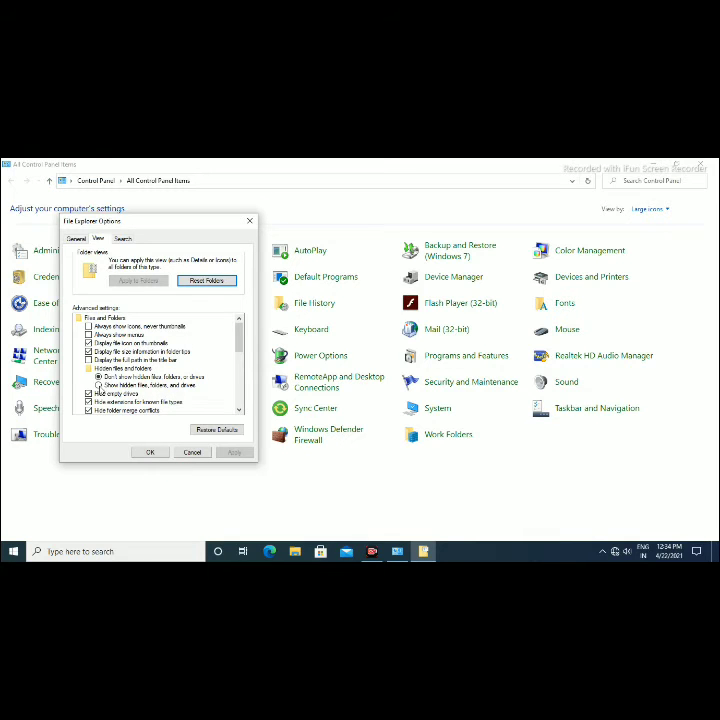
{"action": "left_click", "coordinate": [98, 386]}
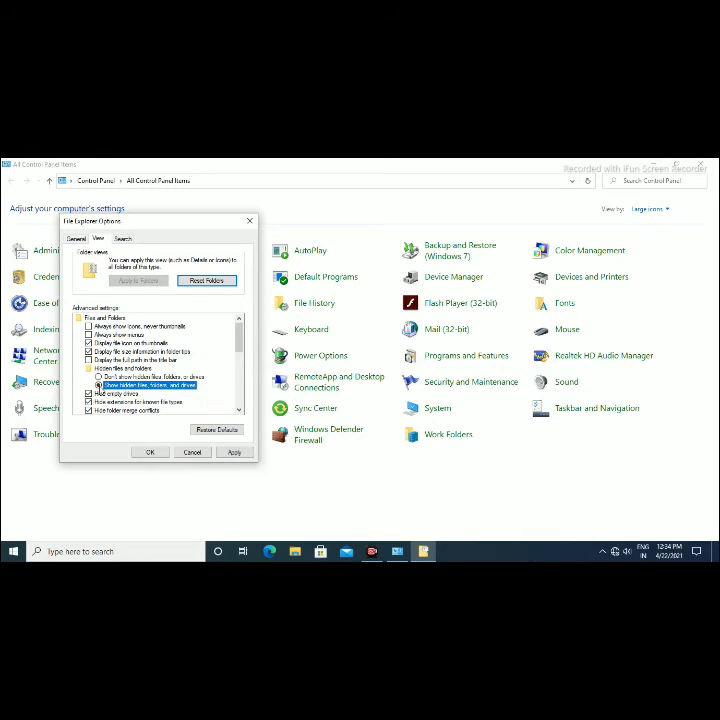
{"action": "left_click", "coordinate": [232, 455]}
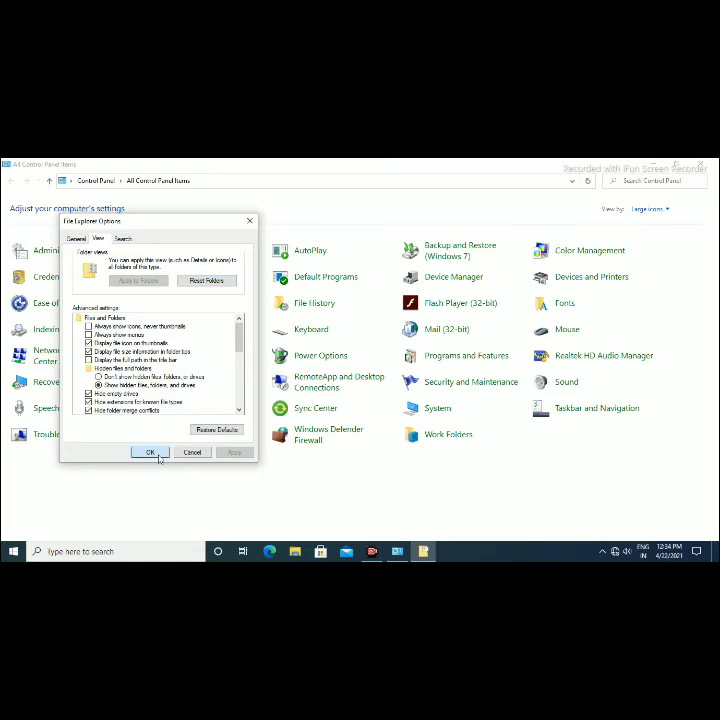
{"action": "left_click", "coordinate": [150, 453]}
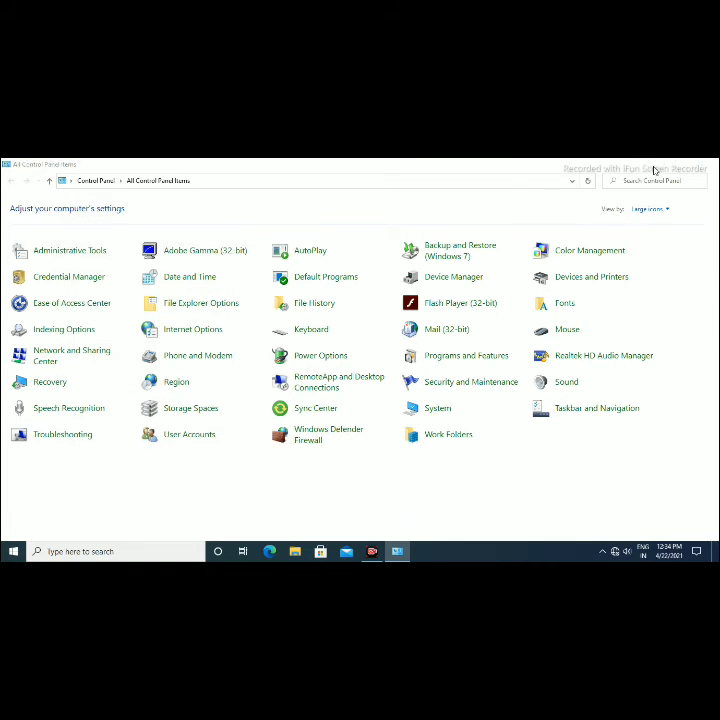
{"action": "left_click", "coordinate": [654, 168]}
- Open Local Disk (E:) in a new File Explorer window and locate the hidden All wallpaper folder
{"action": "key", "text": "super+e"}
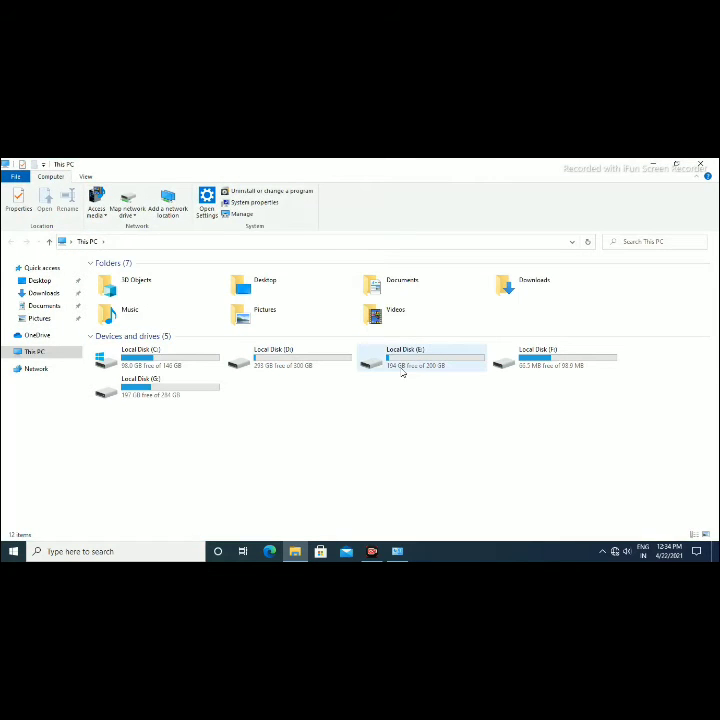
{"action": "double_click", "coordinate": [413, 367]}
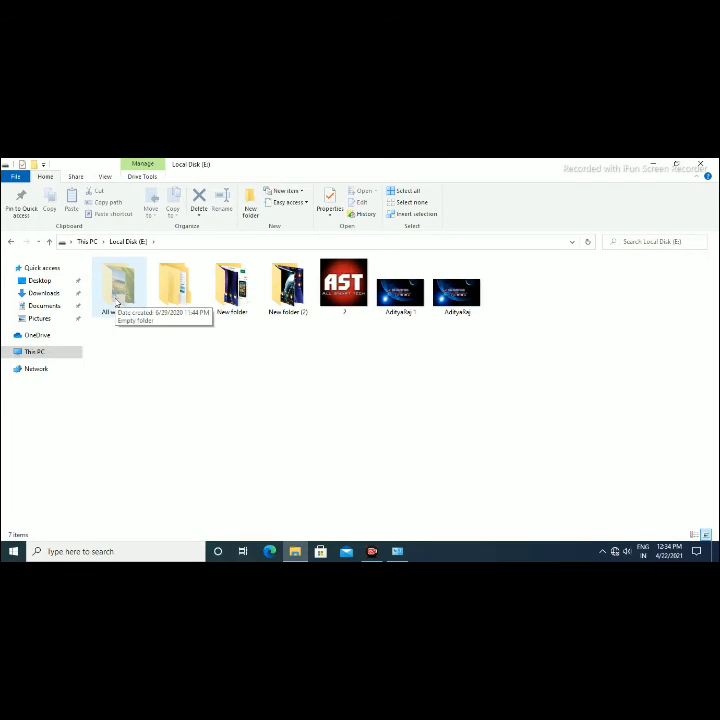
{"action": "right_click", "coordinate": [117, 303]}
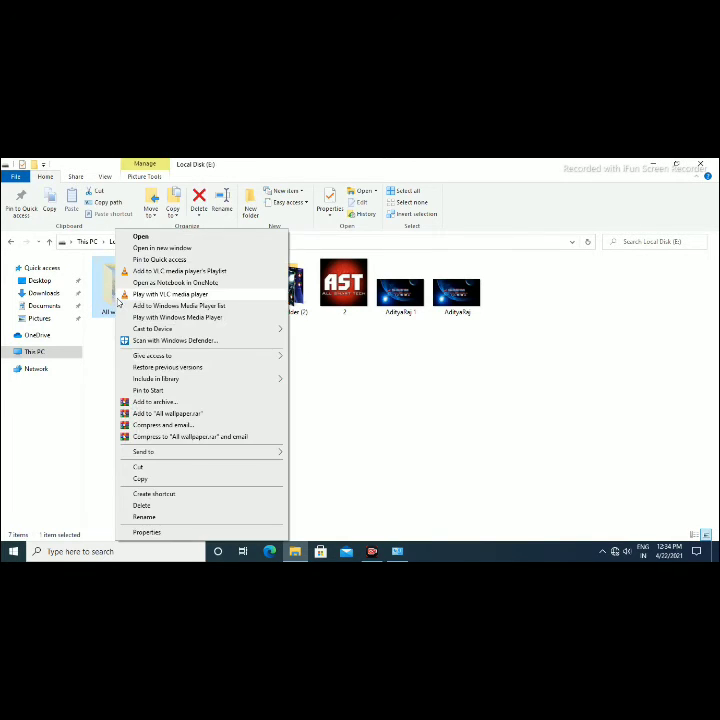
{"action": "left_click", "coordinate": [106, 342]}
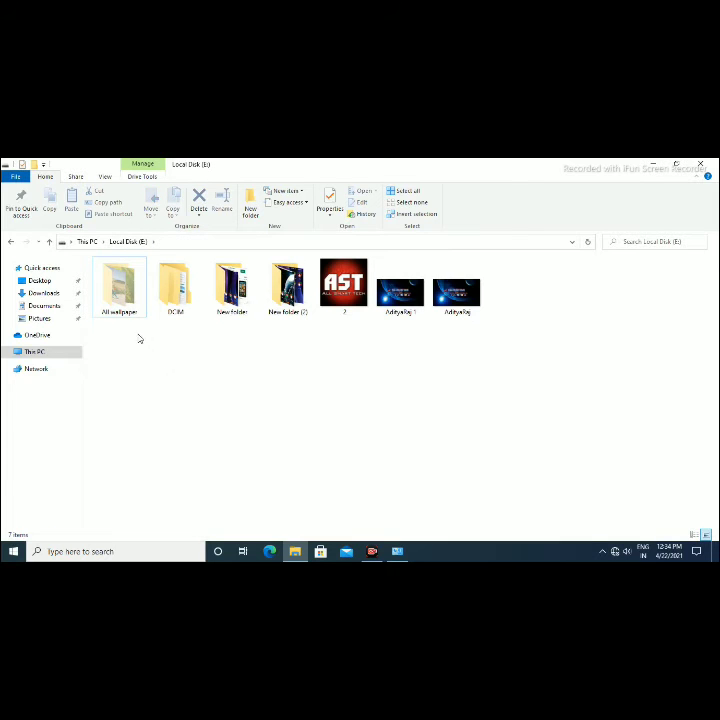
{"action": "left_click", "coordinate": [118, 300]}
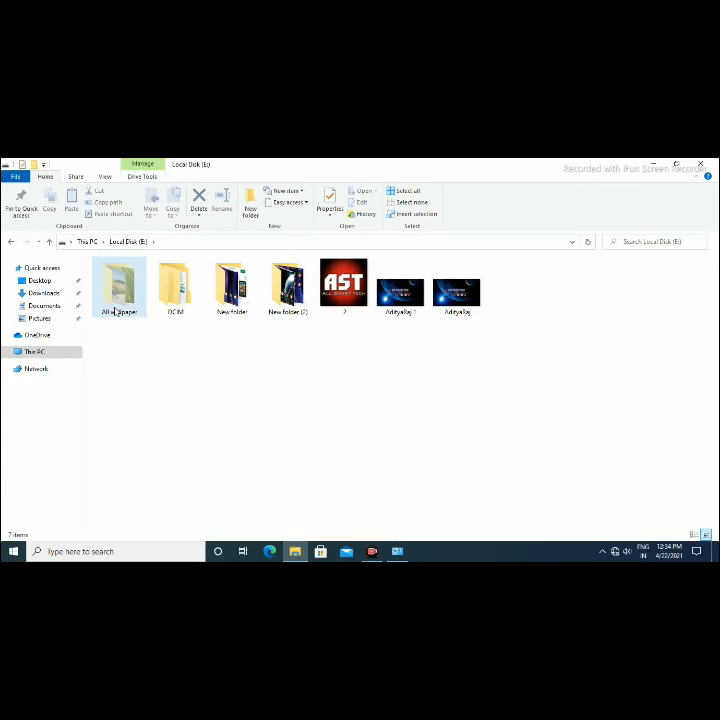
{"action": "left_click", "coordinate": [127, 361]}
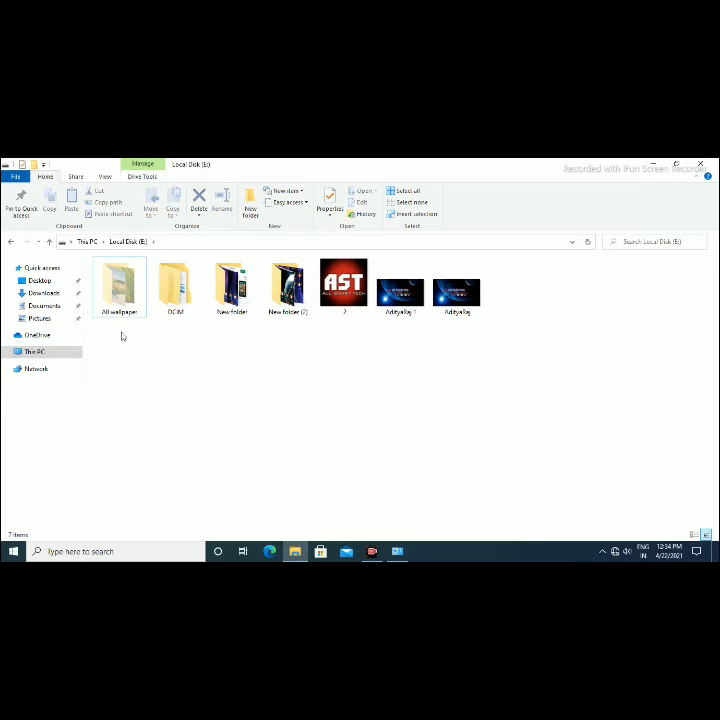
- Remove the Hidden attribute from the All wallpaper folder, its subfolders and files, and refresh the drive's contents
{"action": "right_click", "coordinate": [118, 300]}
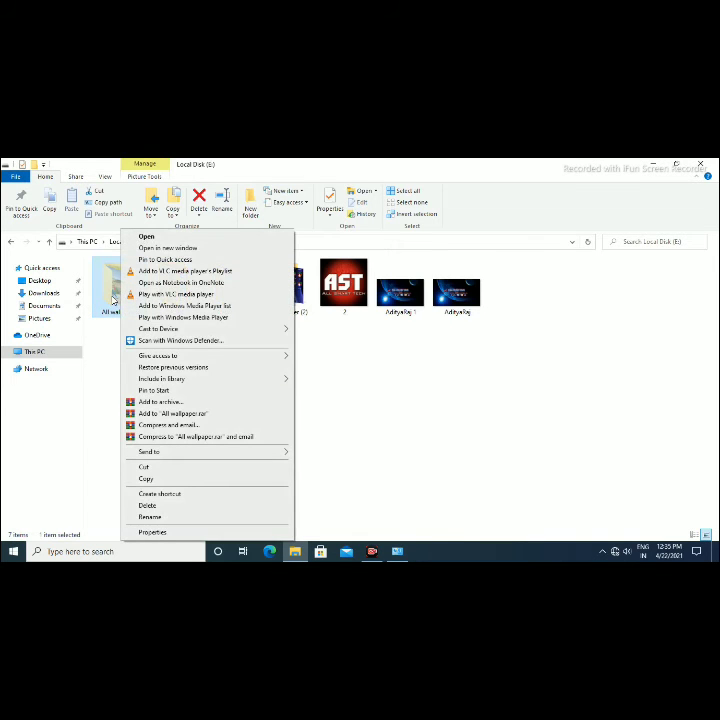
{"action": "left_click", "coordinate": [154, 532]}
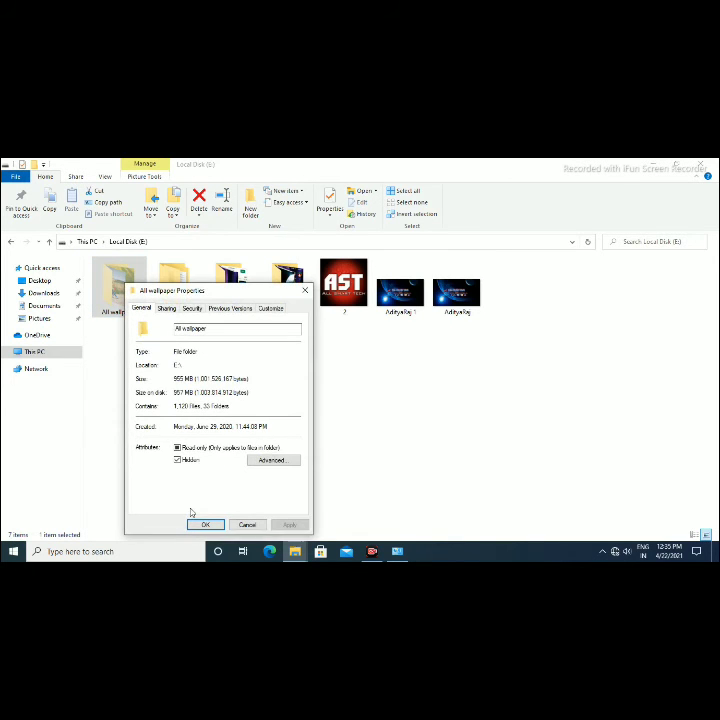
{"action": "left_click", "coordinate": [181, 462]}
{"action": "left_click", "coordinate": [178, 461]}
{"action": "left_click", "coordinate": [289, 525]}
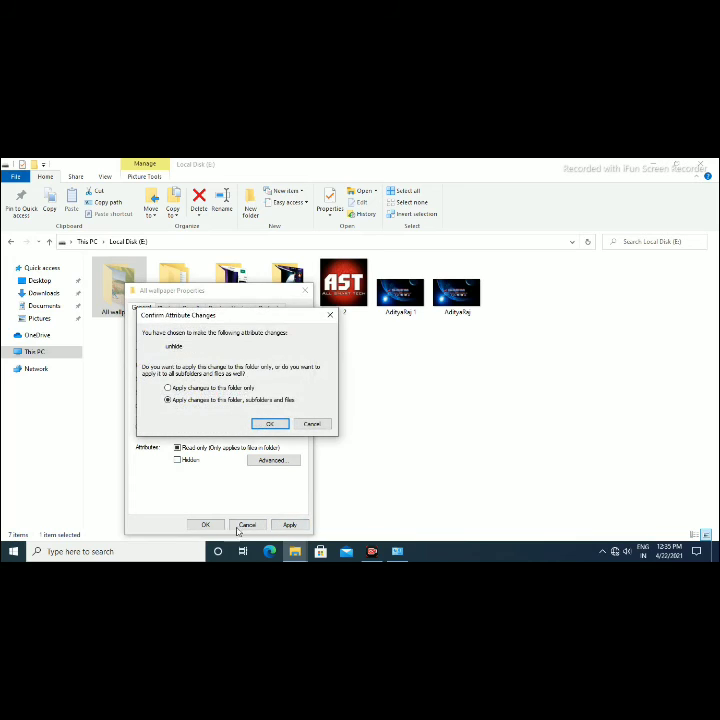
{"action": "left_click", "coordinate": [269, 425]}
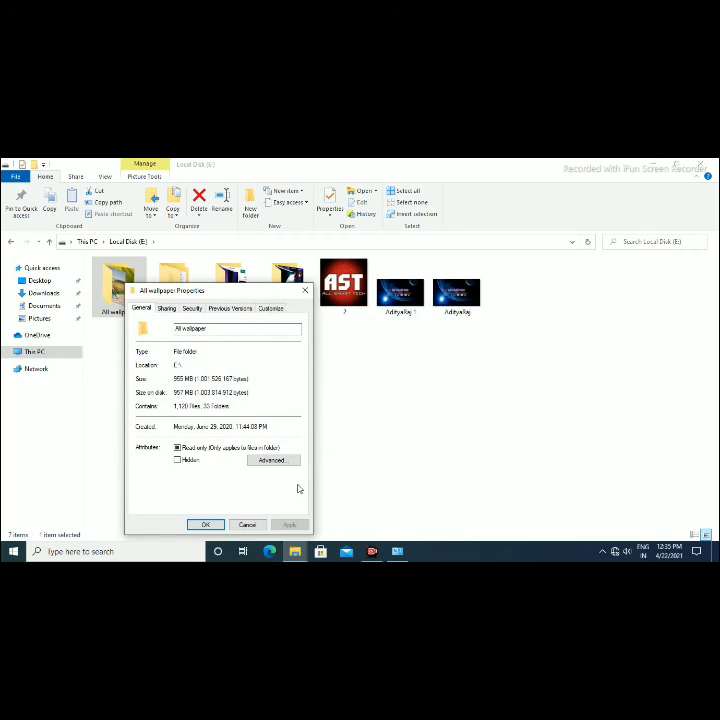
{"action": "left_click", "coordinate": [207, 525]}
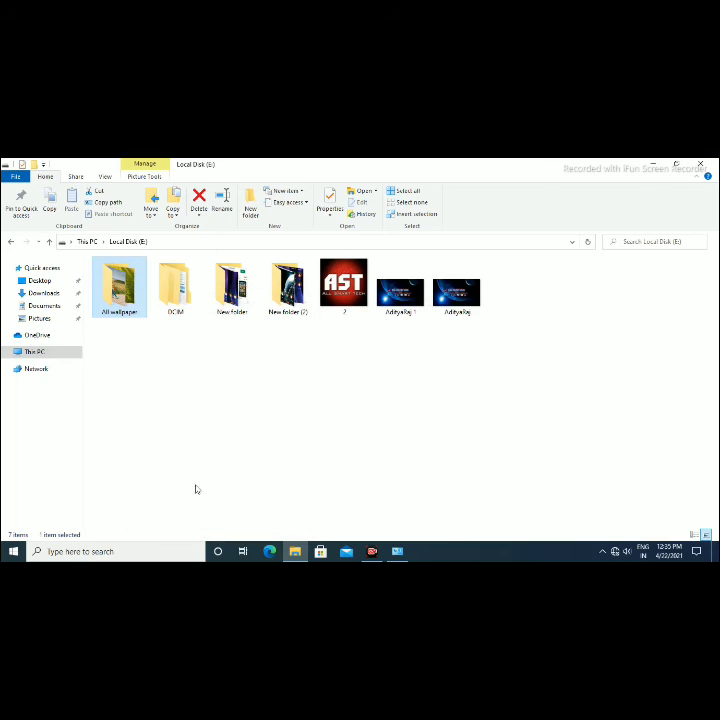
{"action": "right_click", "coordinate": [145, 250]}
{"action": "left_click", "coordinate": [186, 292]}
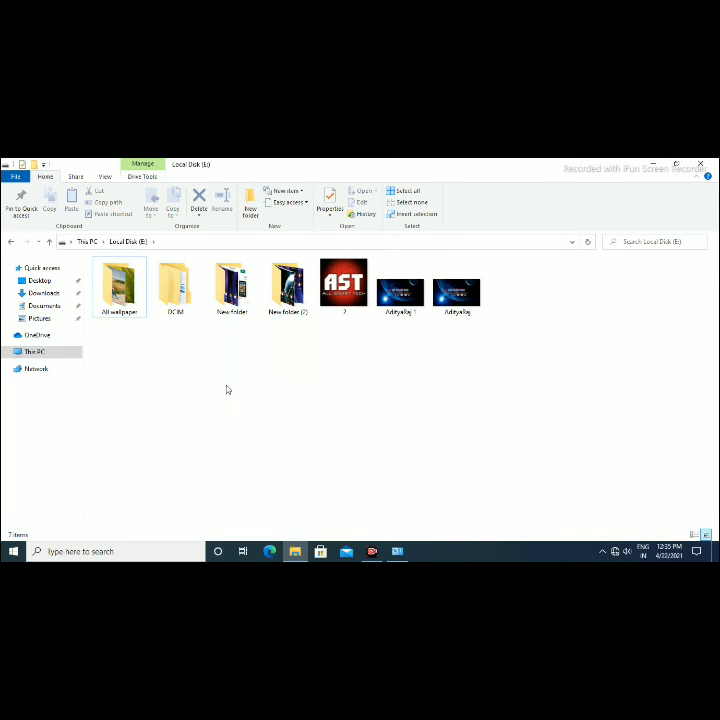
- Open the All wallpaper folder, look through its contents and return to Local Disk (E:)
{"action": "double_click", "coordinate": [120, 290]}
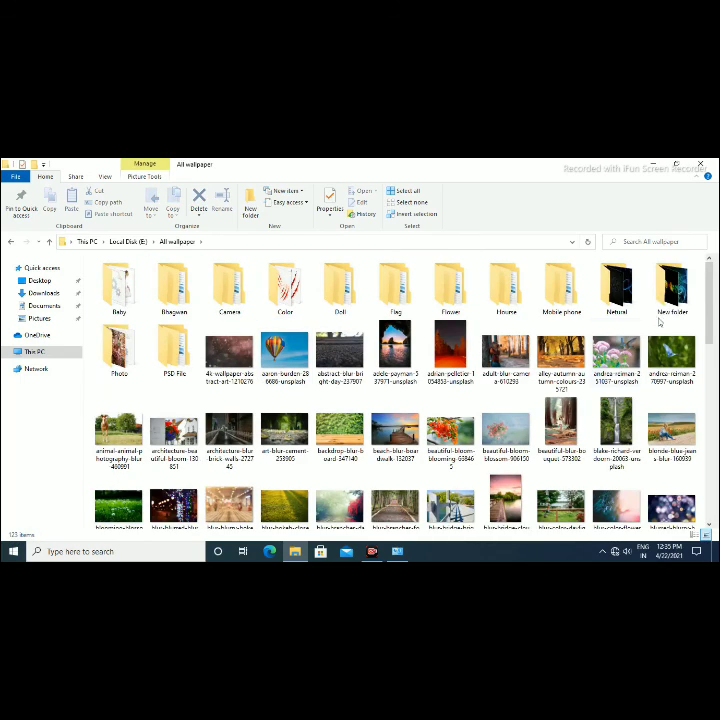
{"action": "scroll", "coordinate": [659, 321], "scroll_direction": "down", "scroll_amount": 5}
{"action": "scroll", "coordinate": [659, 321], "scroll_direction": "up", "scroll_amount": 4}
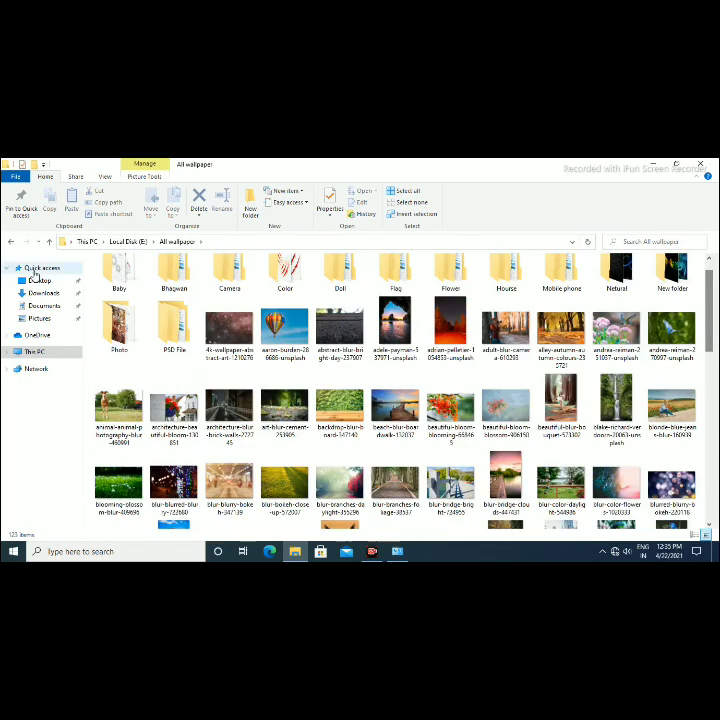
{"action": "left_click", "coordinate": [10, 241]}
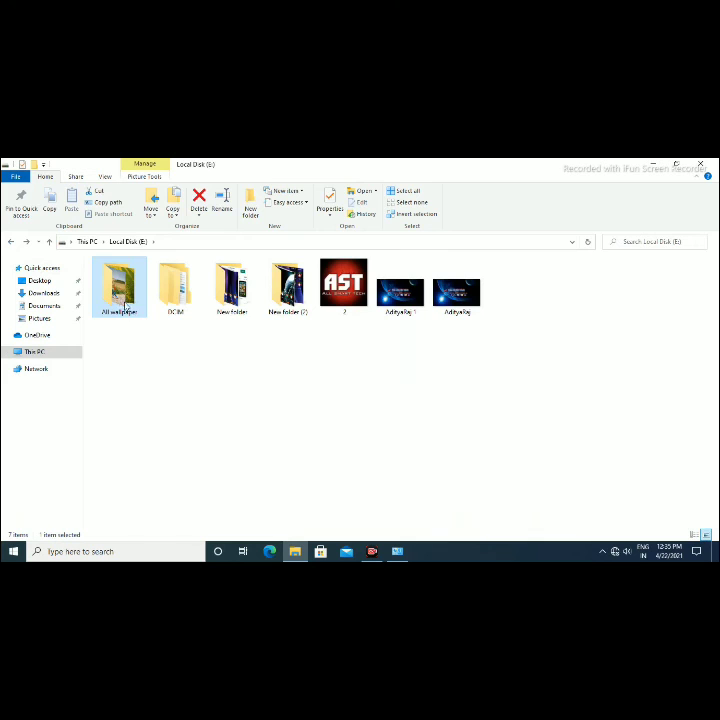
- Refresh Local Disk (E:) once more and minimise its window
{"action": "right_click", "coordinate": [125, 305]}
{"action": "left_click", "coordinate": [101, 350]}
{"action": "right_click", "coordinate": [101, 349]}
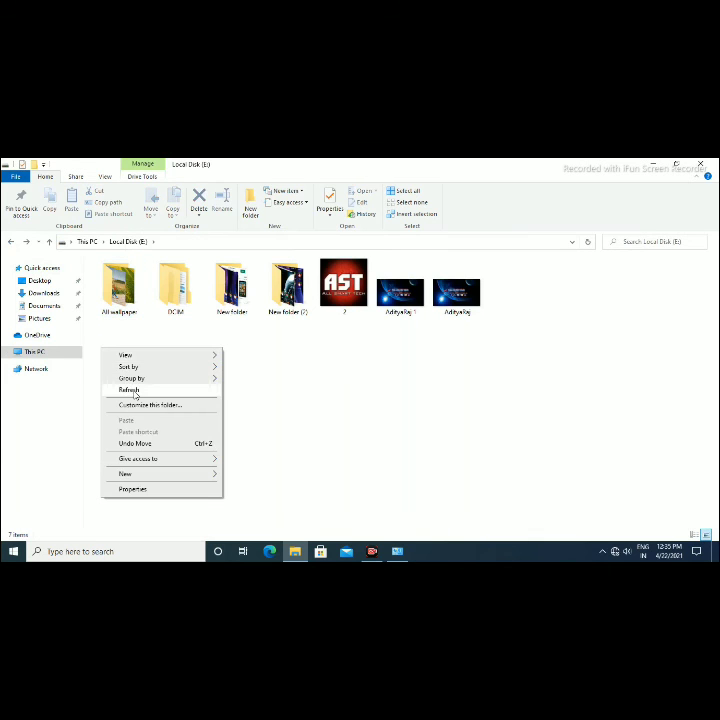
{"action": "left_click", "coordinate": [129, 390]}
{"action": "left_click", "coordinate": [652, 163]}
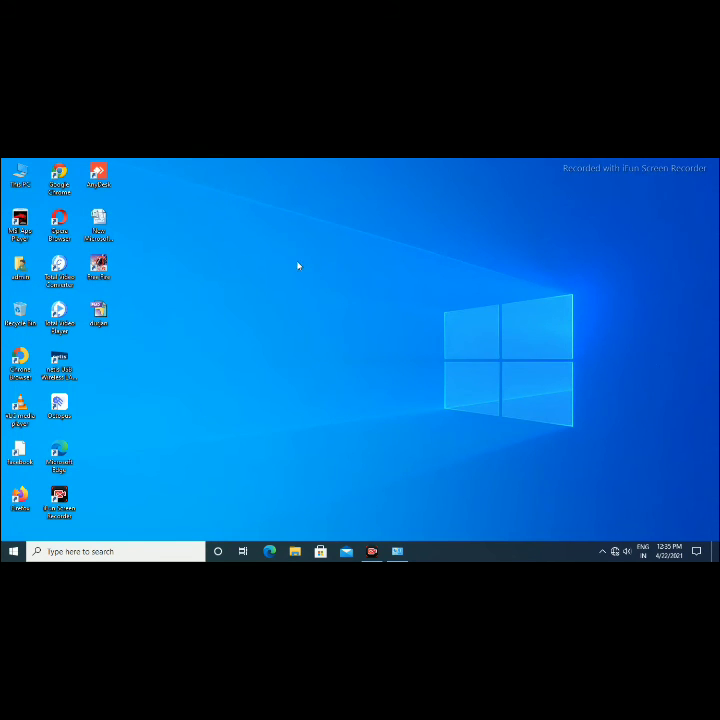
{"action": "right_click", "coordinate": [194, 238]}
{"action": "left_click", "coordinate": [214, 269]}
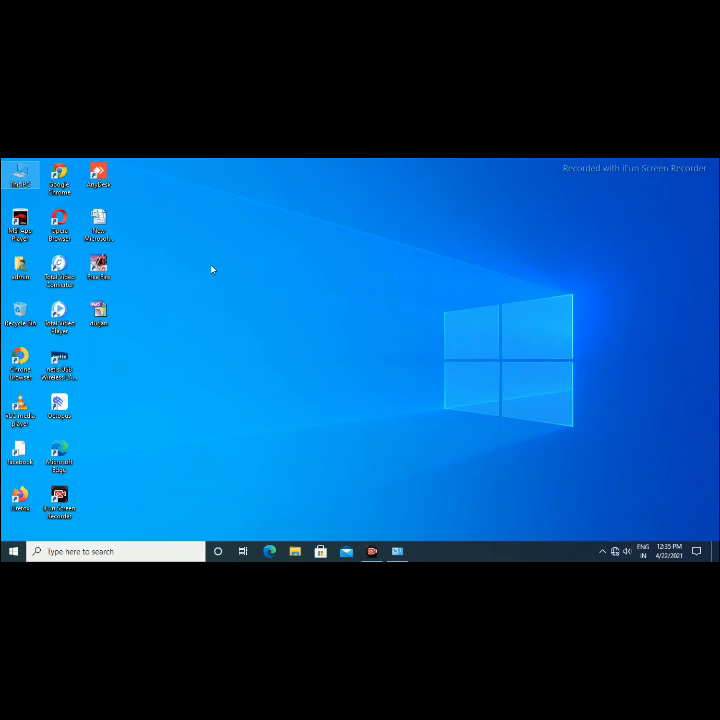
{"action": "right_click", "coordinate": [196, 243]}
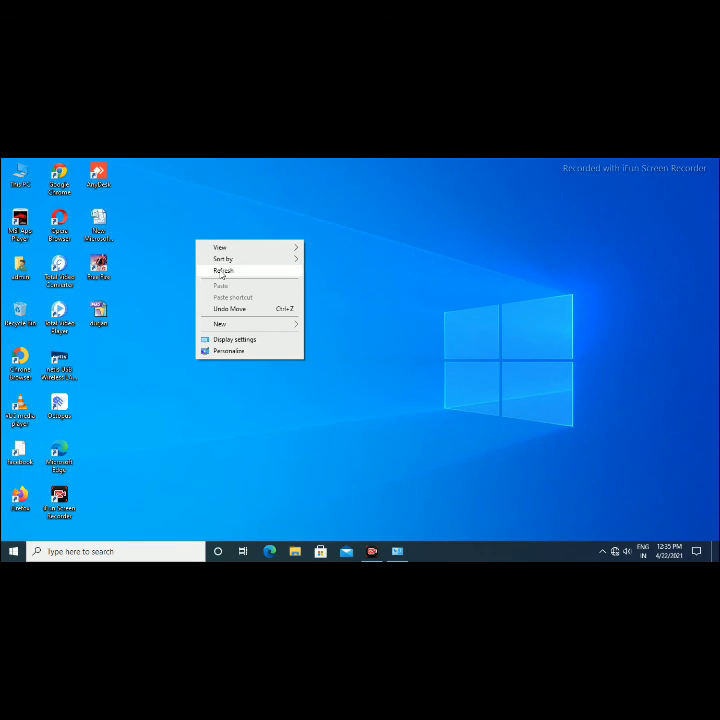
{"action": "left_click", "coordinate": [222, 273]}
{"action": "right_click", "coordinate": [200, 252]}
{"action": "left_click", "coordinate": [216, 280]}
{"action": "right_click", "coordinate": [199, 255]}
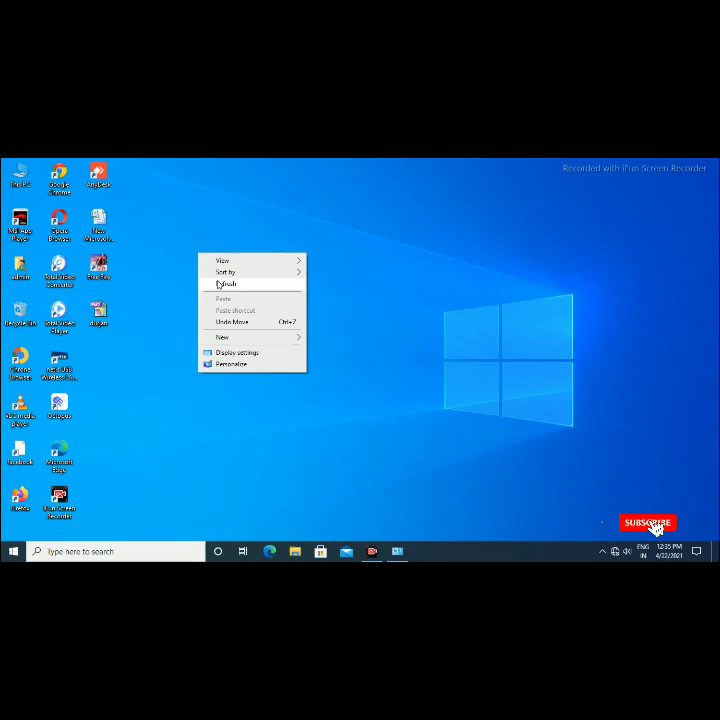
{"action": "left_click", "coordinate": [218, 283]}
{"action": "right_click", "coordinate": [191, 250]}
{"action": "left_click", "coordinate": [211, 275]}
{"action": "right_click", "coordinate": [187, 244]}
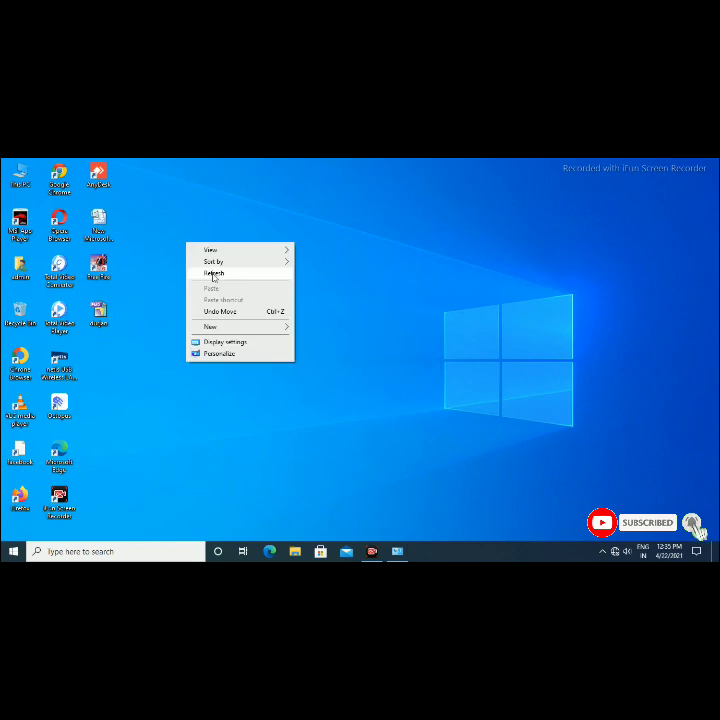
{"action": "left_click", "coordinate": [213, 275]}
{"action": "right_click", "coordinate": [185, 234]}
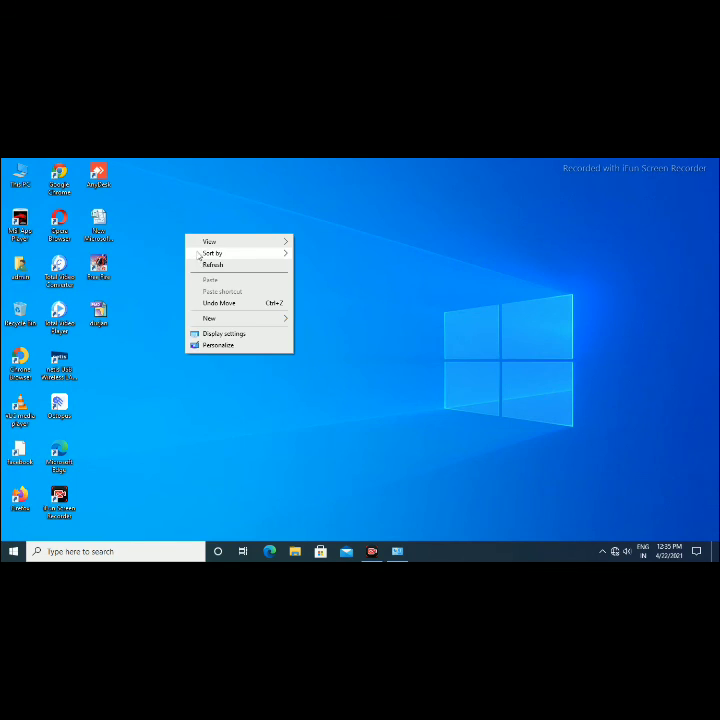
{"action": "left_click", "coordinate": [212, 264]}
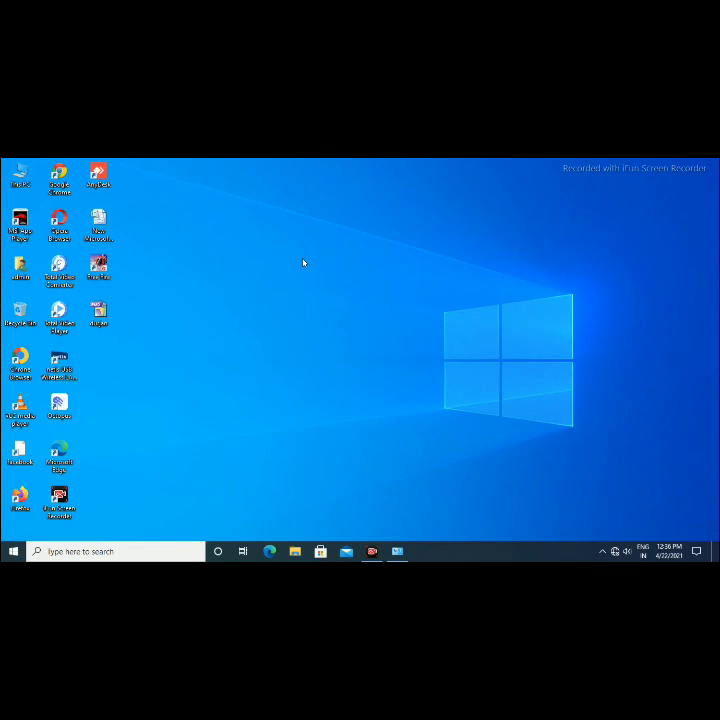